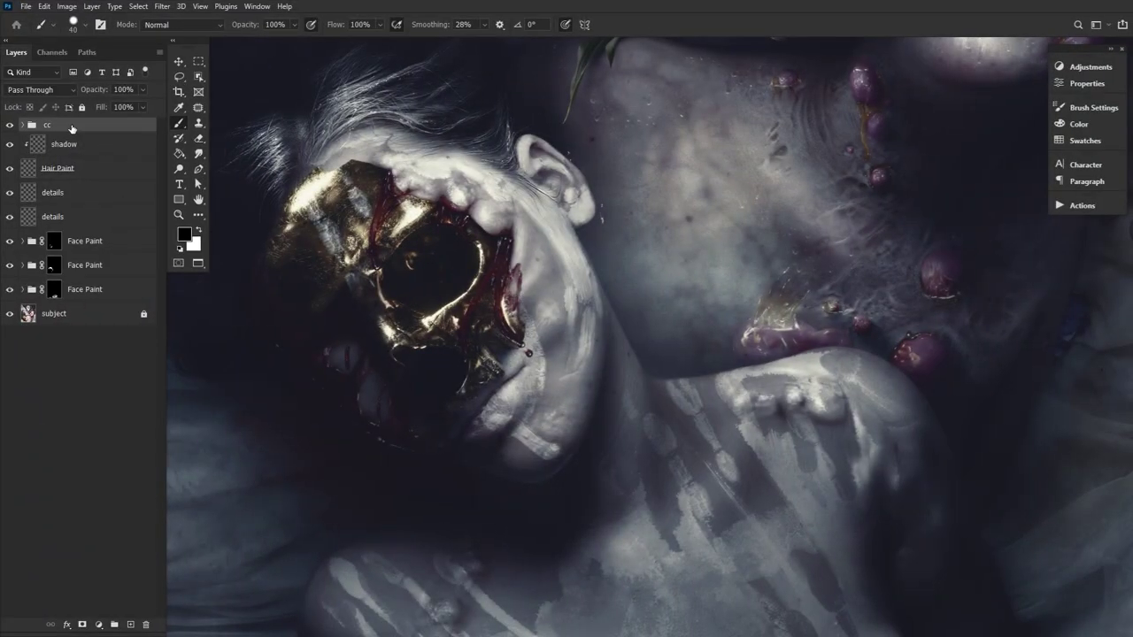
Look through the colour-correction adjustment layers inside the cc group, leaving the group collapsed again.
mouse_move(9, 144)
mouse_down()
mouse_move(9, 292)
mouse_move(11, 144)
mouse_up()
click(22, 126)
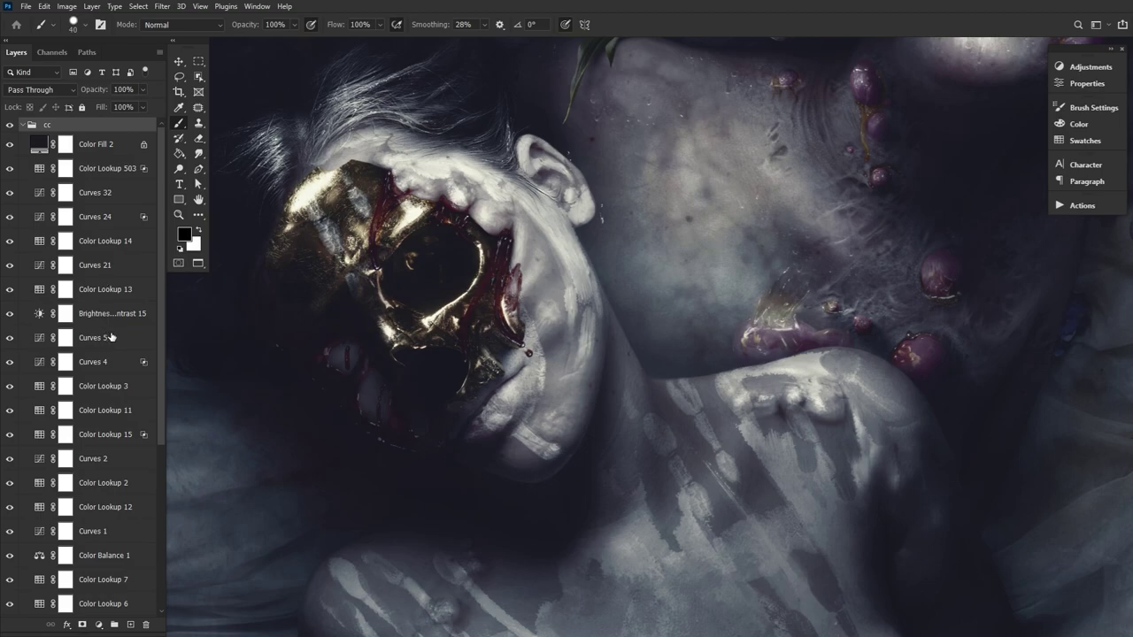
scroll(114, 339, down, 5)
scroll(113, 339, up, 5)
click(22, 126)
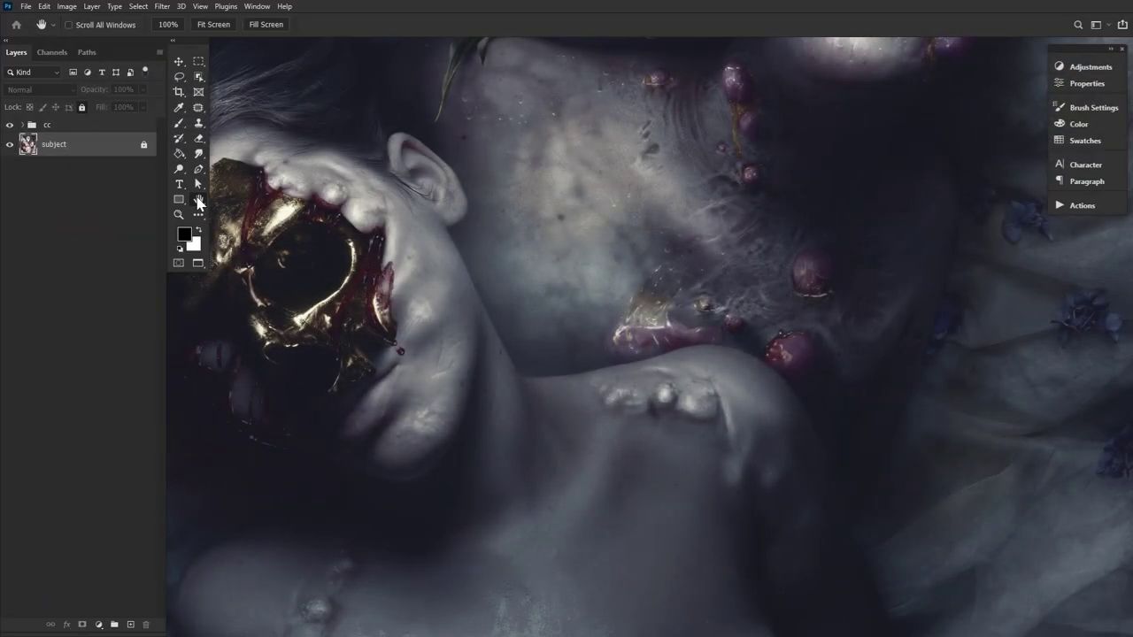
Add a Gradient Map above the subject layer, plus a Brightness/Contrast adjustment with brightness 54 and contrast 34.
click(1062, 68)
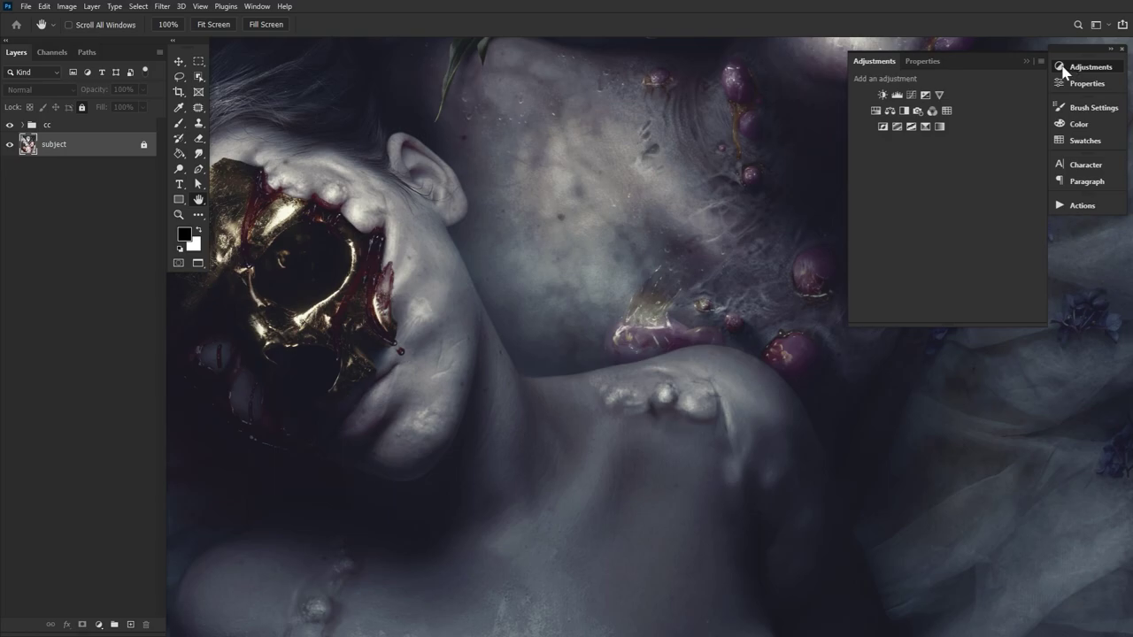
click(940, 126)
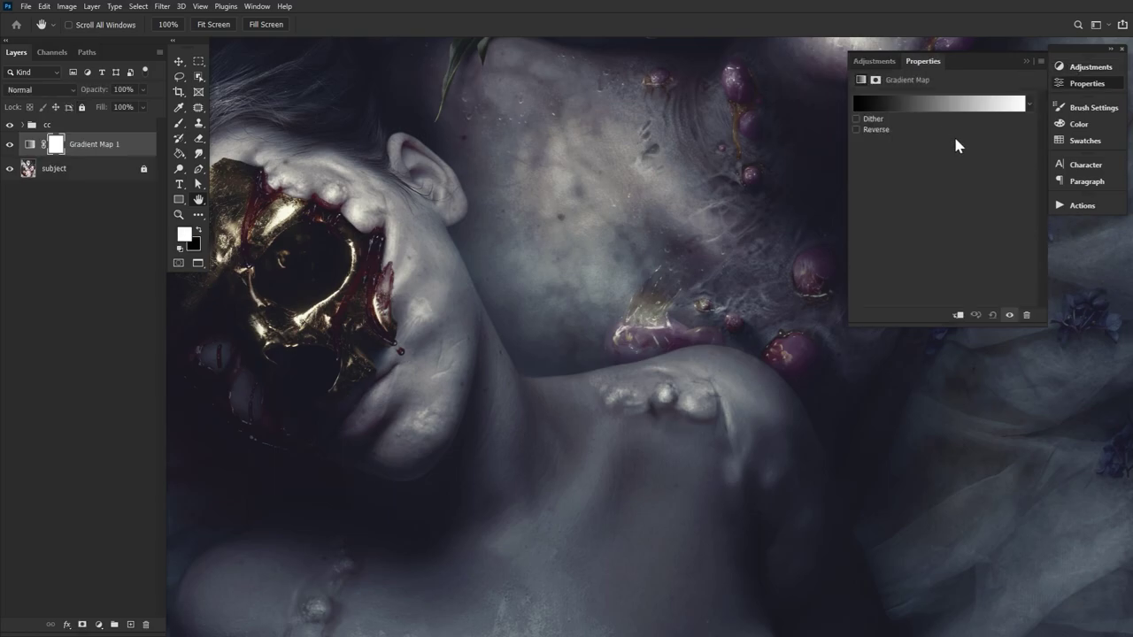
click(1063, 68)
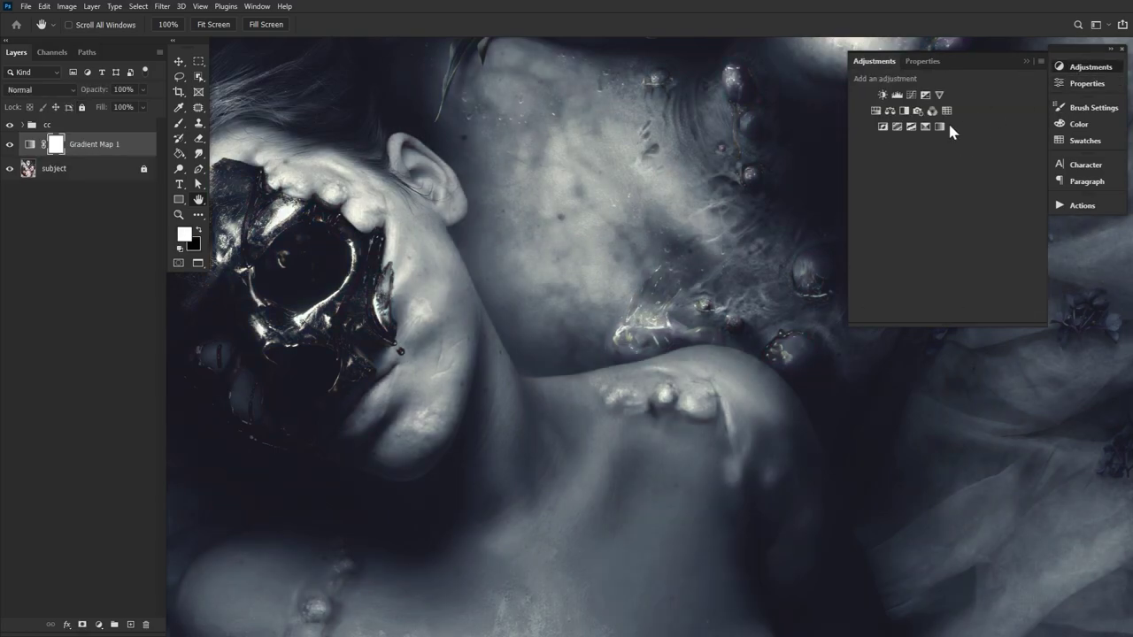
click(882, 95)
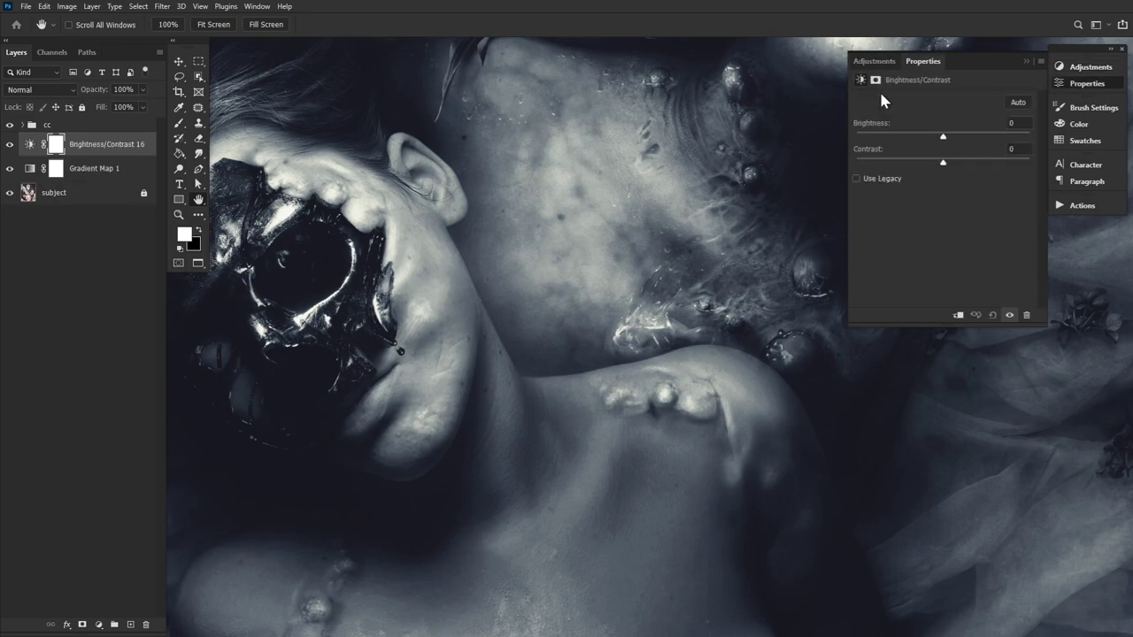
click(973, 135)
click(972, 161)
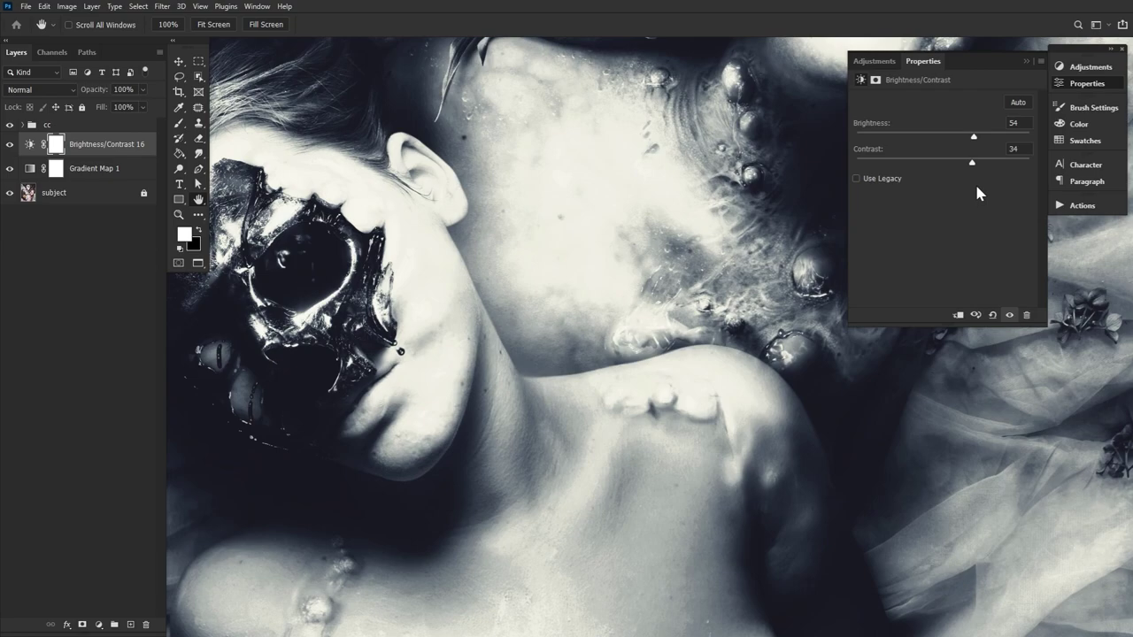
click(1091, 87)
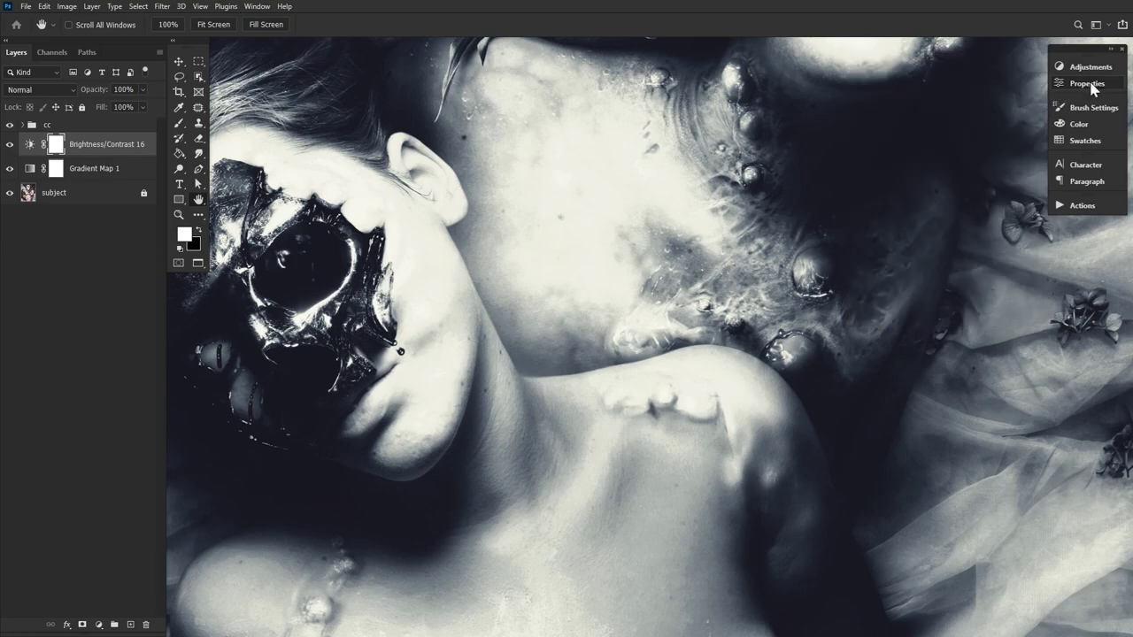
Group the Brightness/Contrast and Gradient Map layers and hide the group with a black layer mask.
shift+click(143, 170)
key(ctrl+g)
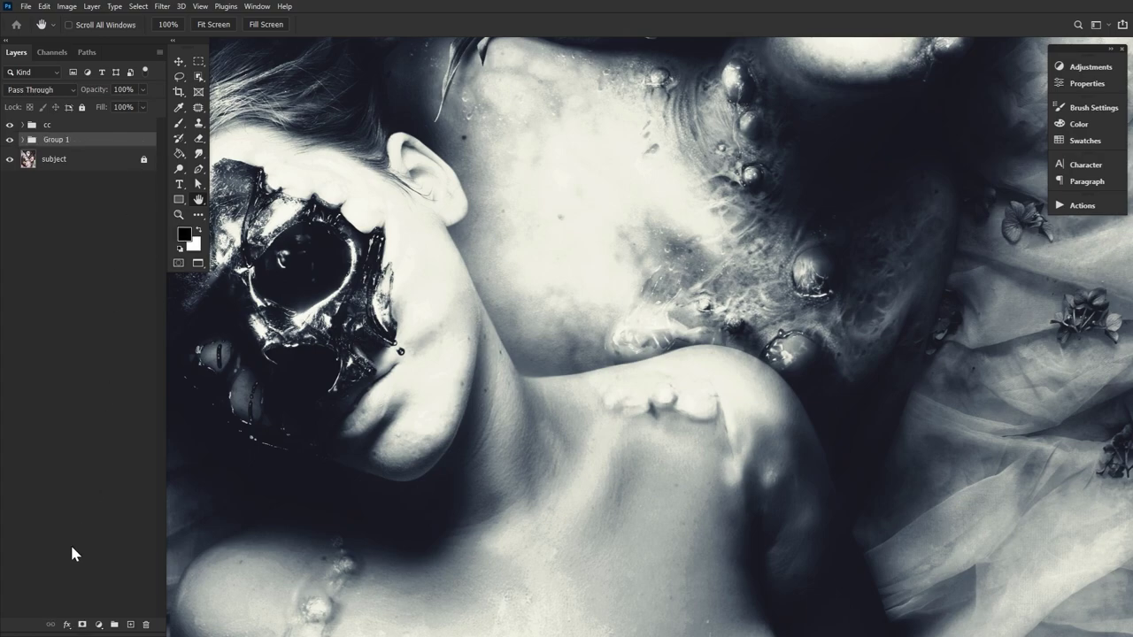
click(82, 625)
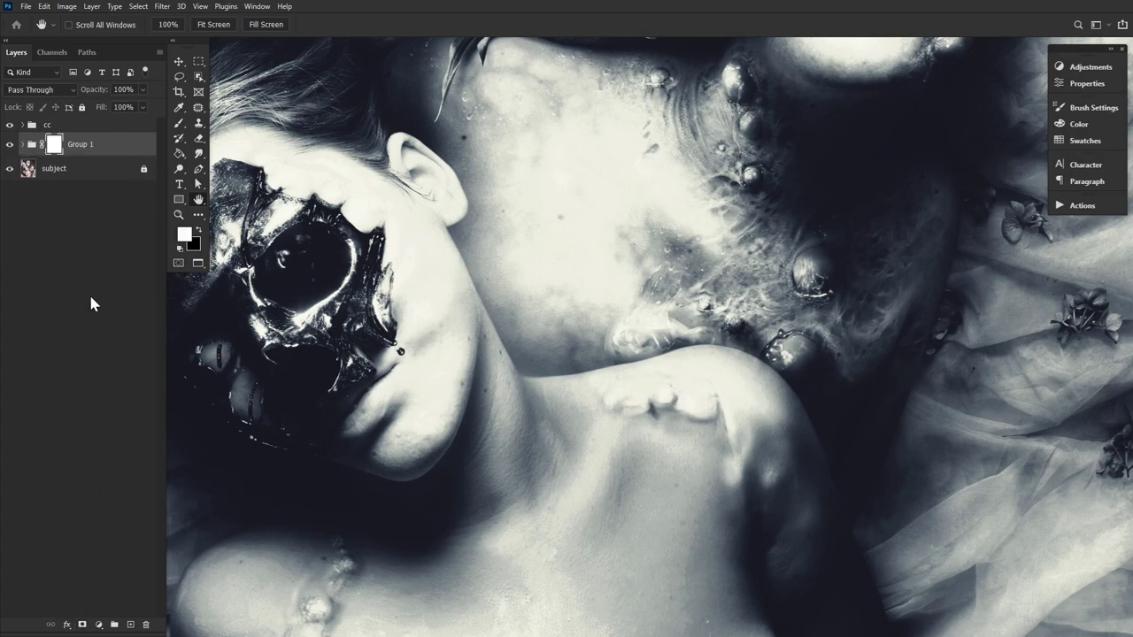
key(ctrl+i)
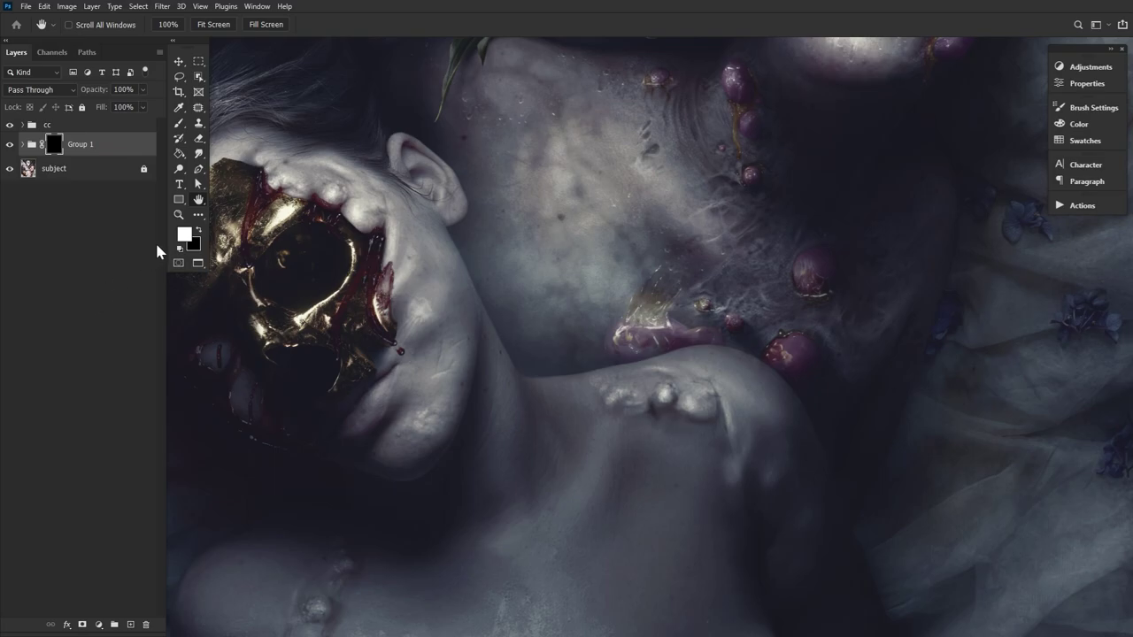
Brush white test patches into the group's mask over the shoulder and the base of the neck.
click(180, 124)
mouse_move(619, 469)
mouse_down()
mouse_move(610, 507)
mouse_move(647, 460)
mouse_move(628, 506)
mouse_move(666, 465)
mouse_move(636, 438)
mouse_move(631, 412)
mouse_move(688, 385)
mouse_move(714, 388)
mouse_move(683, 465)
mouse_move(718, 443)
mouse_move(707, 489)
mouse_move(652, 536)
mouse_move(611, 542)
mouse_move(591, 563)
mouse_move(624, 624)
mouse_up()
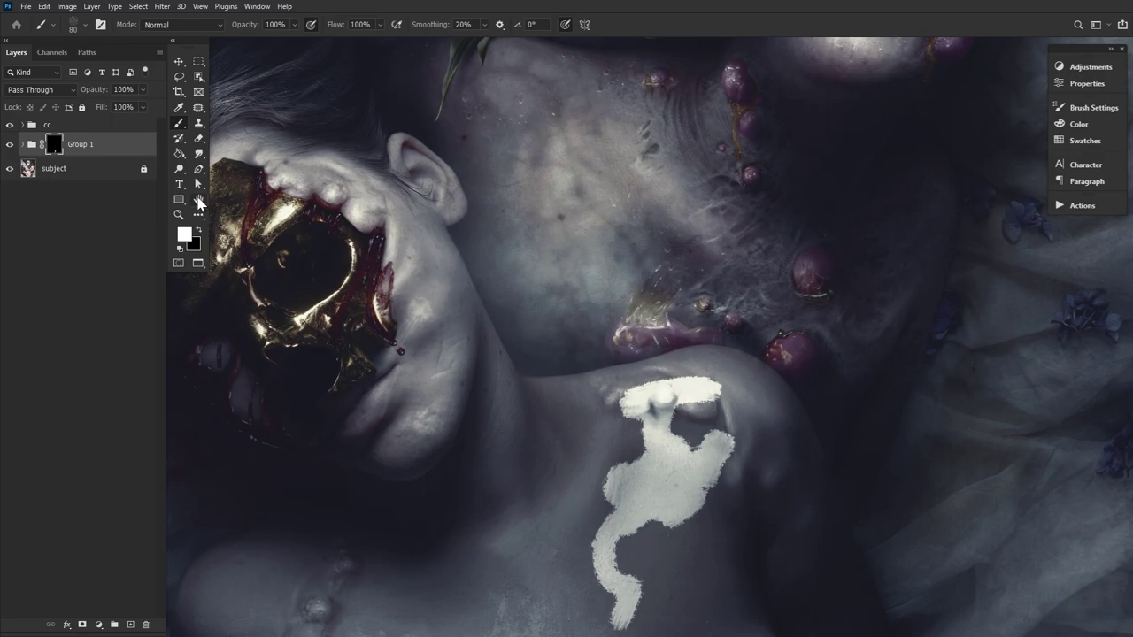
mouse_move(576, 414)
mouse_down()
mouse_move(543, 420)
mouse_move(539, 444)
mouse_move(565, 452)
mouse_move(525, 462)
mouse_move(515, 452)
mouse_move(506, 478)
mouse_up()
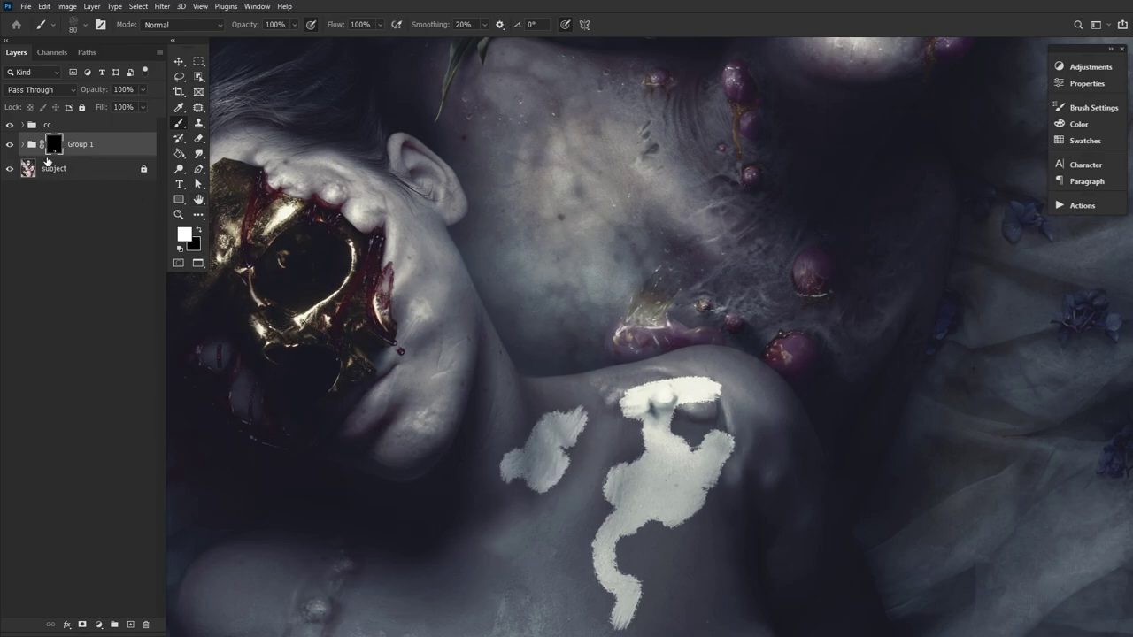
Lower the Gradient Map layer's opacity to 46% and set the Brightness/Contrast layer to brightness 23 and contrast 49.
click(21, 144)
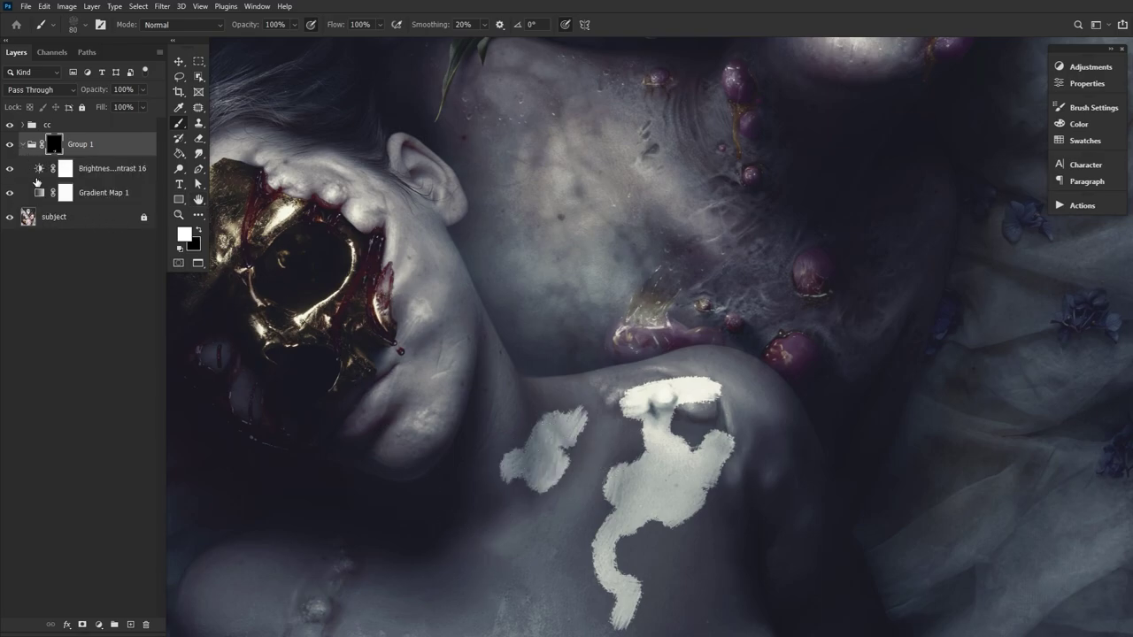
click(137, 200)
mouse_move(106, 92)
mouse_down()
mouse_move(85, 90)
mouse_move(111, 92)
mouse_move(97, 93)
mouse_up()
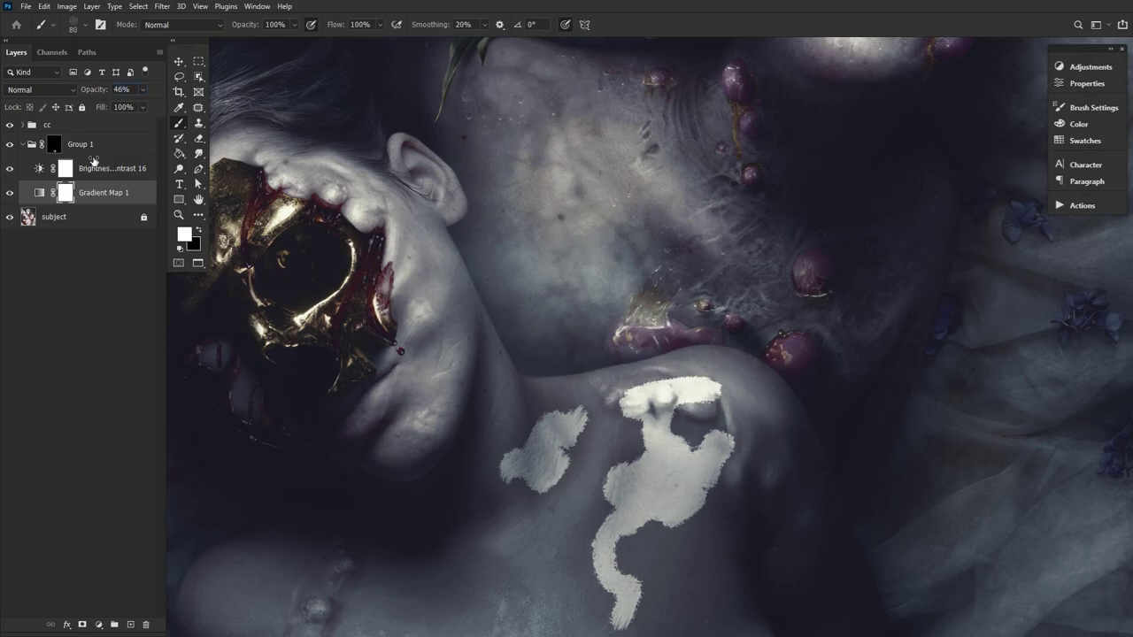
double_click(39, 170)
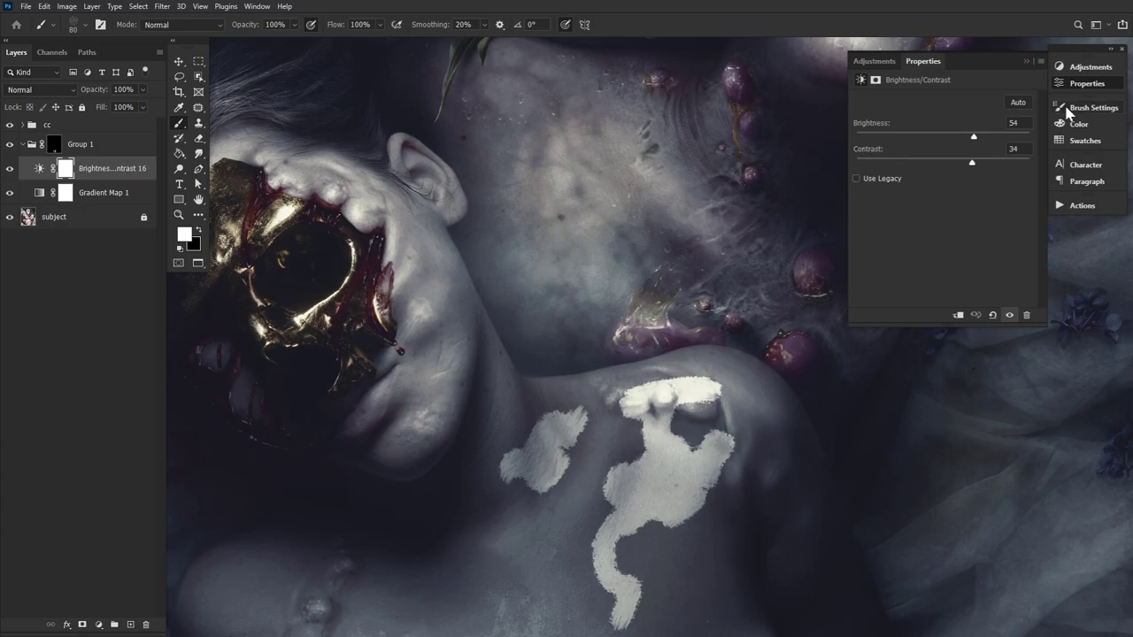
click(963, 138)
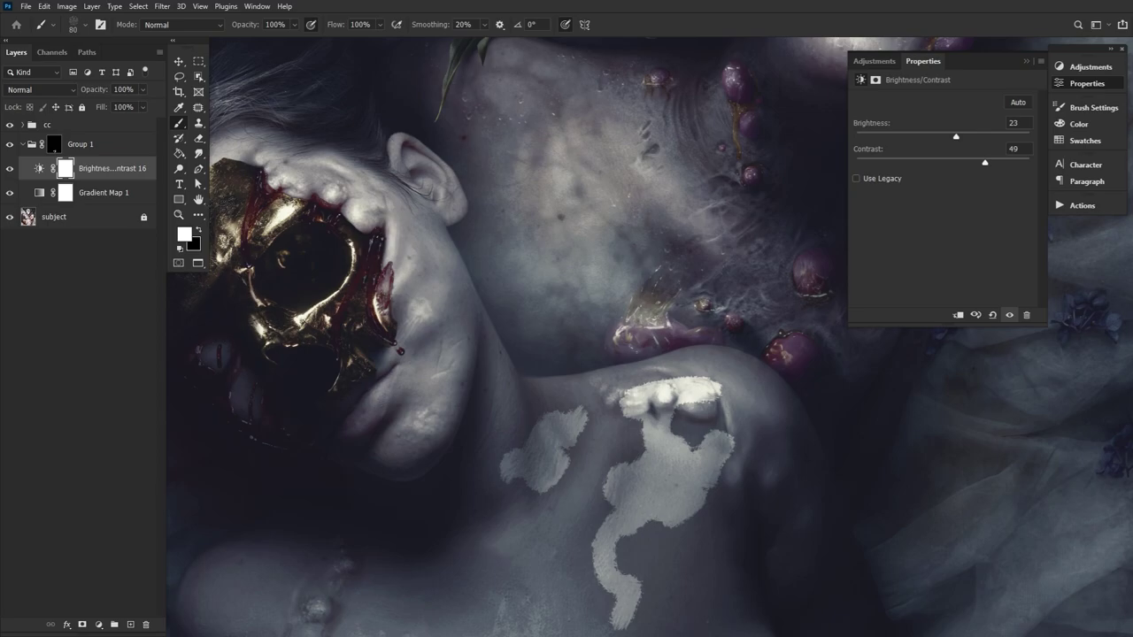
Split the Brightness/Contrast layer's Blend If shadow range for the underlying layer to 81/185, leaving Group 1 collapsed.
key(x)
double_click(153, 171)
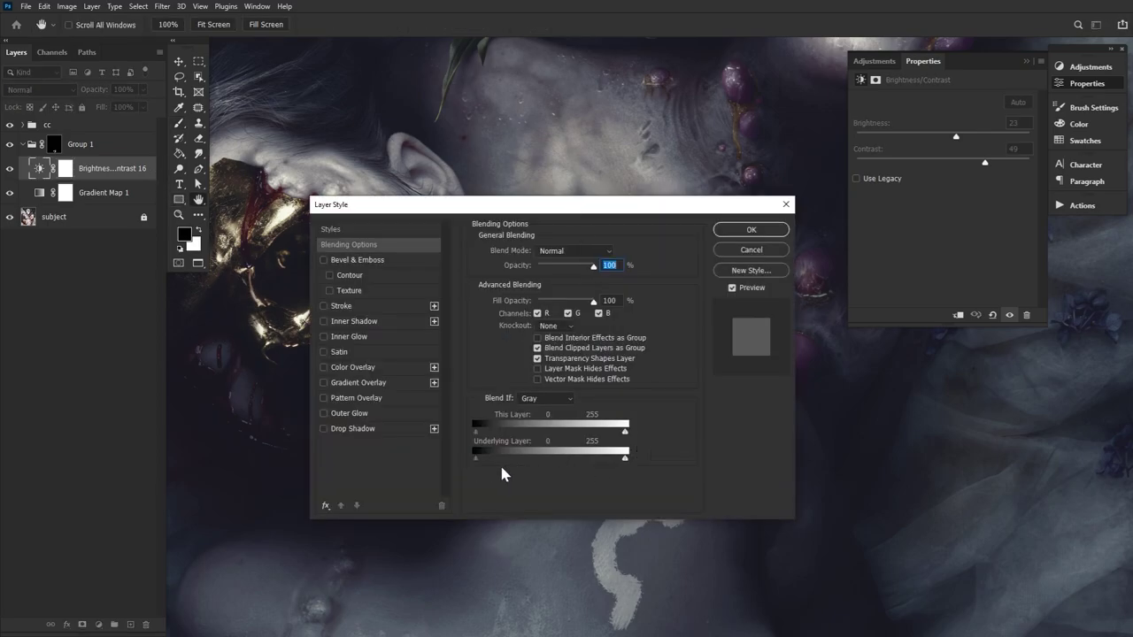
drag(529, 215, 792, 138)
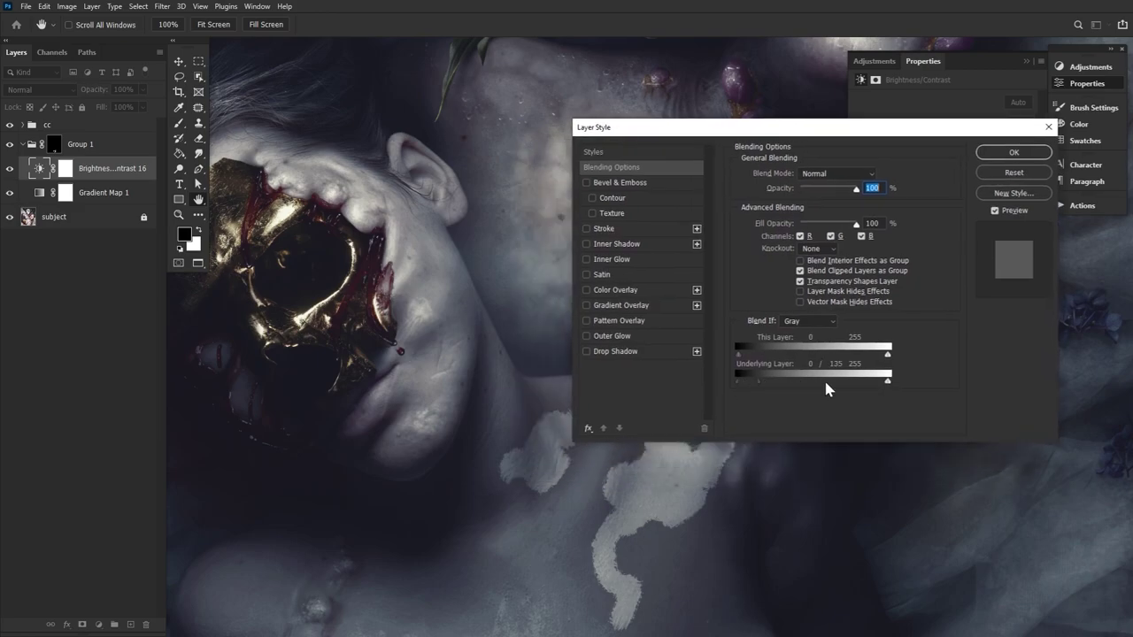
drag(825, 382, 771, 377)
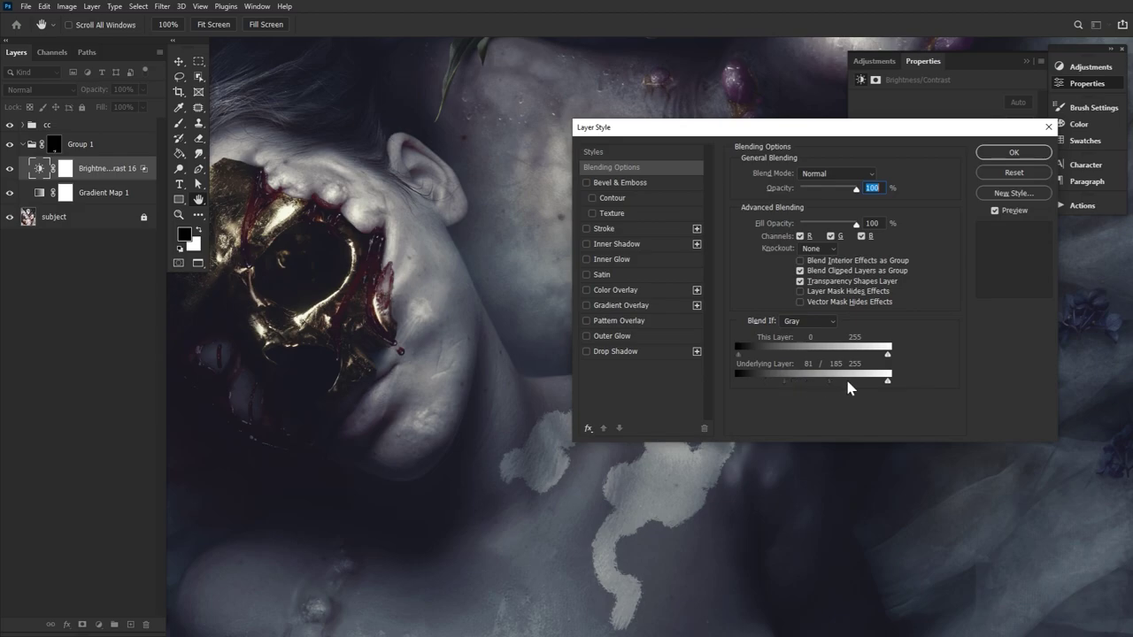
click(1016, 153)
click(1086, 85)
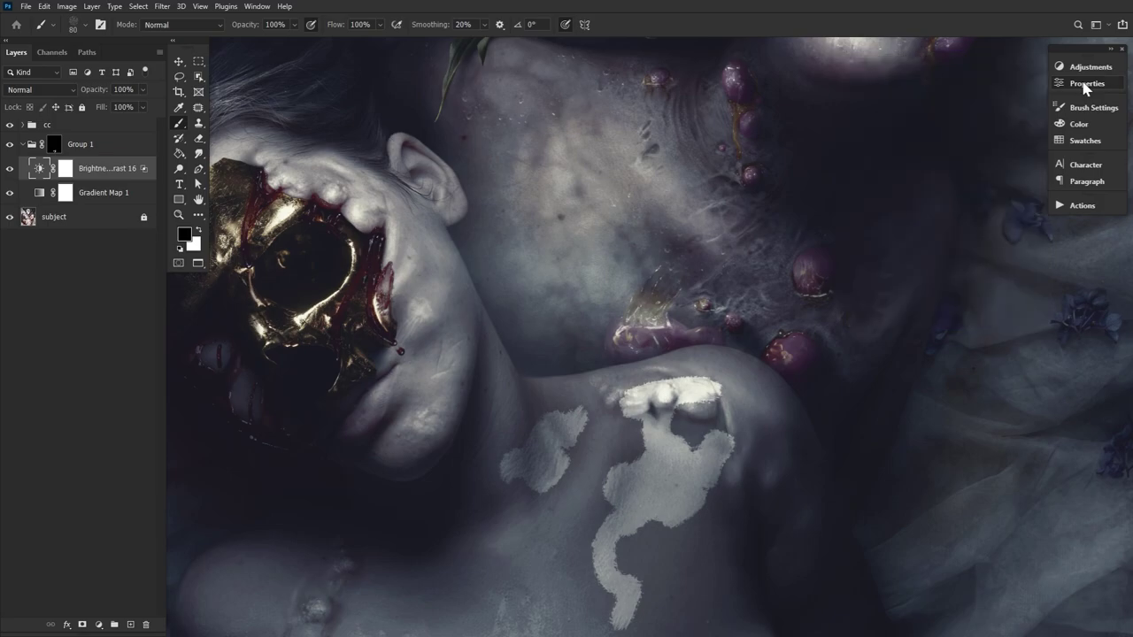
click(22, 144)
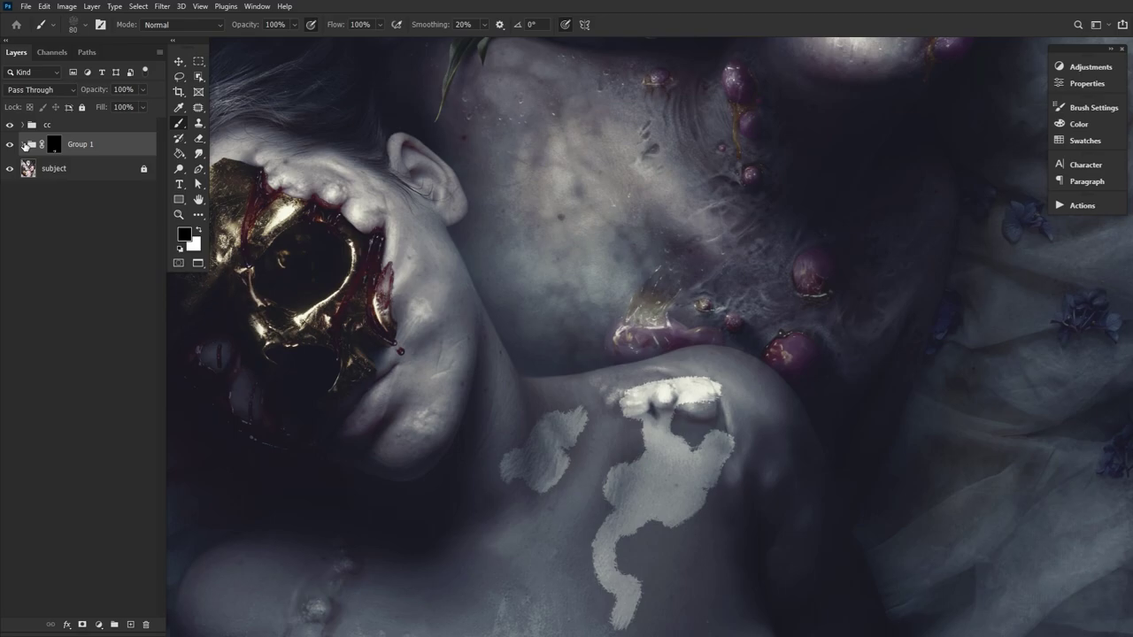
Undo the two test patches painted on the group's mask.
key(x)
key(])
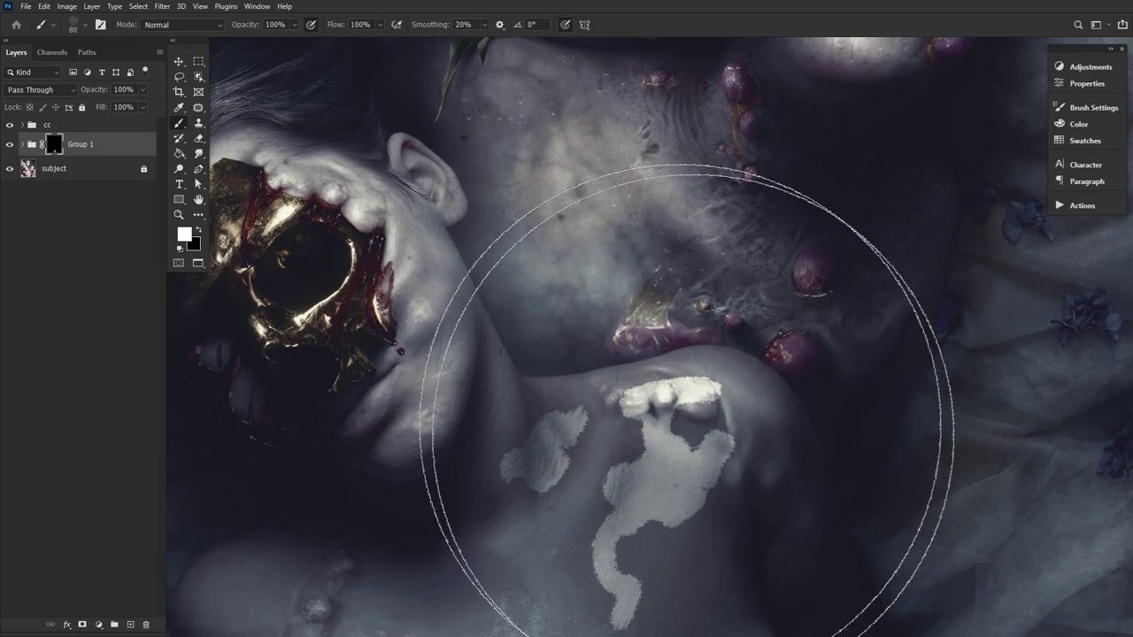
key(ctrl+z)
key(ctrl+z)
Paint a short white stroke into the group's mask below the shoulder bumps with a 90 px brush.
key(bracketleft)
key(bracketleft)
key(bracketleft)
key(bracketleft)
key(bracketleft)
key(bracketleft)
key(bracketleft)
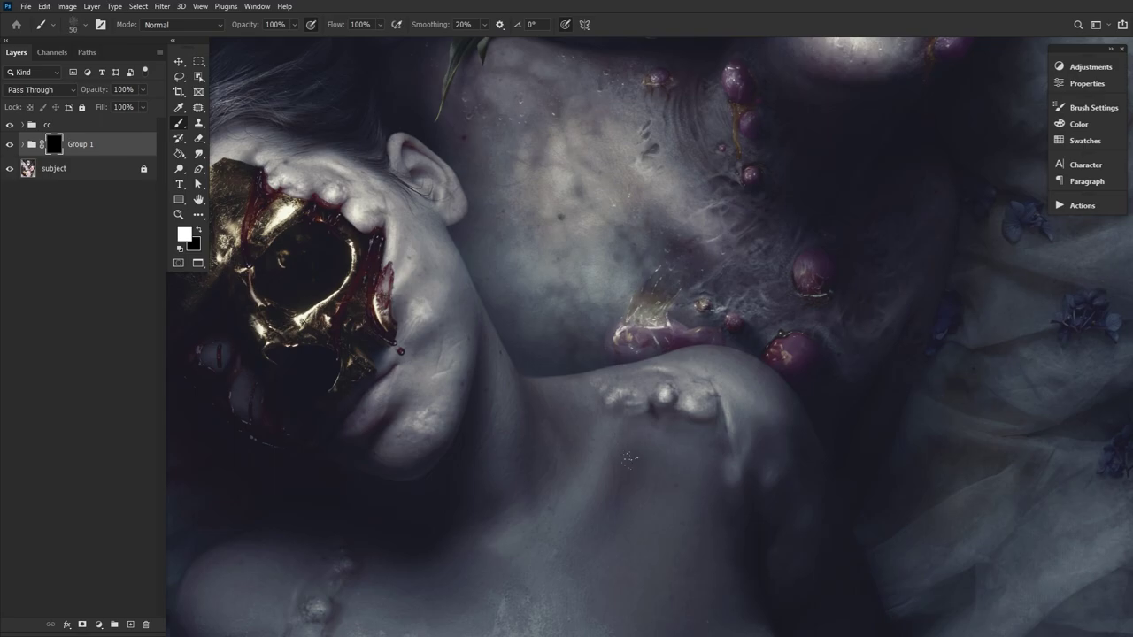
key(bracketright)
key(bracketright)
key(bracketright)
key(bracketright)
drag(623, 432, 657, 494)
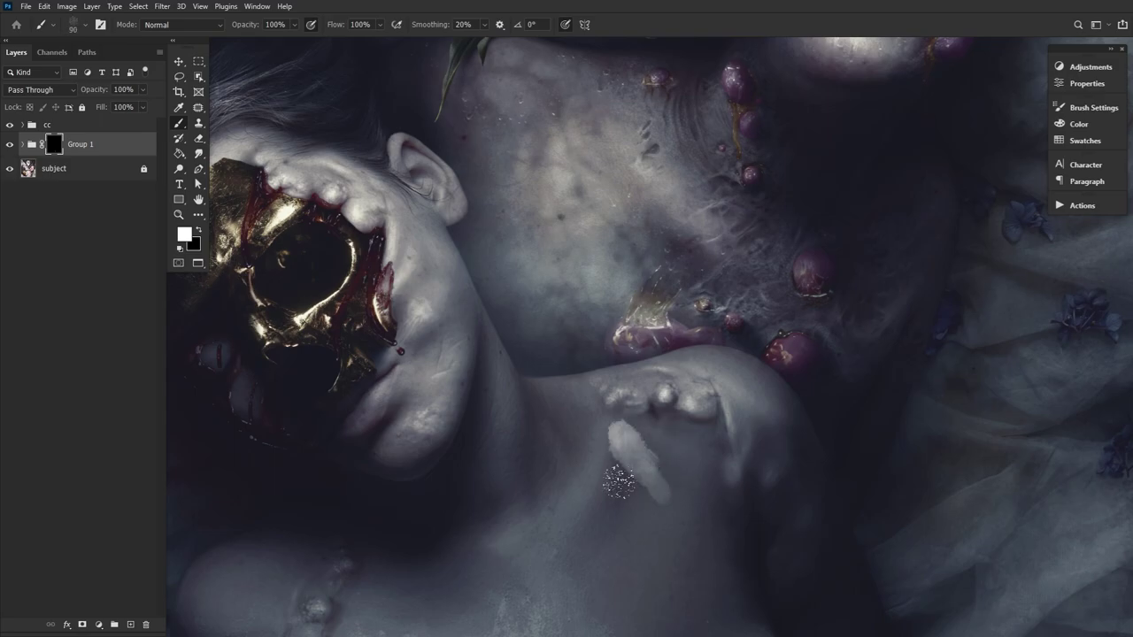
Stamp a white handprint into the group's mask over the nearer shoulder and back using the handprint brush.
click(84, 25)
double_click(222, 554)
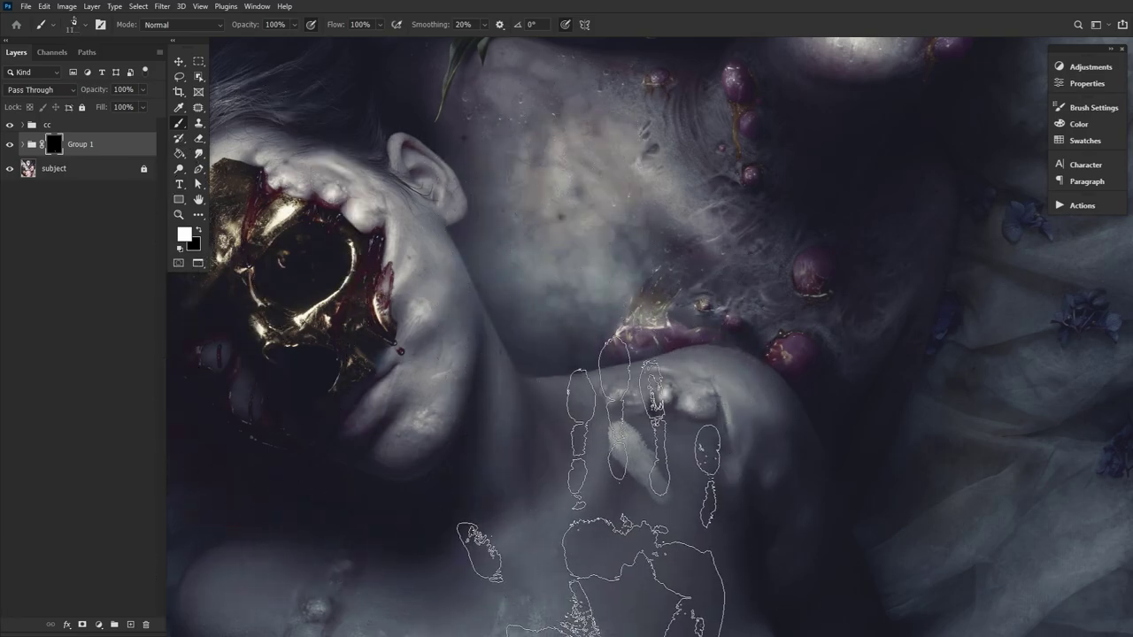
drag(452, 369, 445, 289)
click(580, 416)
drag(710, 430, 593, 480)
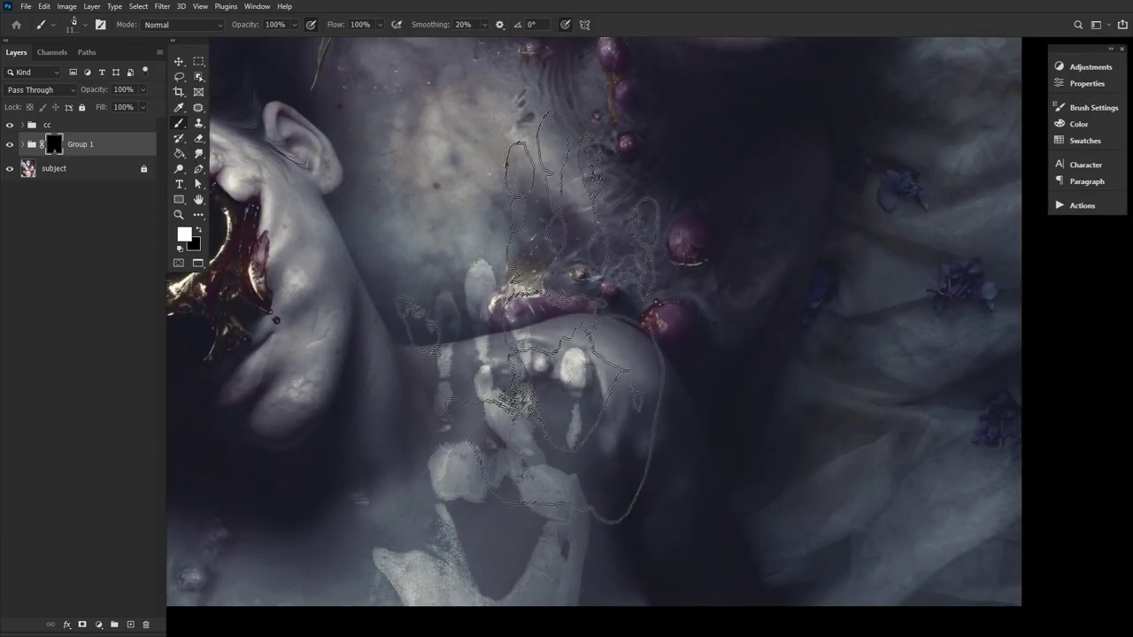
Mask out in black the handprint's fingertips that extend beyond the shoulder onto the background.
key(x)
click(443, 132)
drag(607, 584, 559, 415)
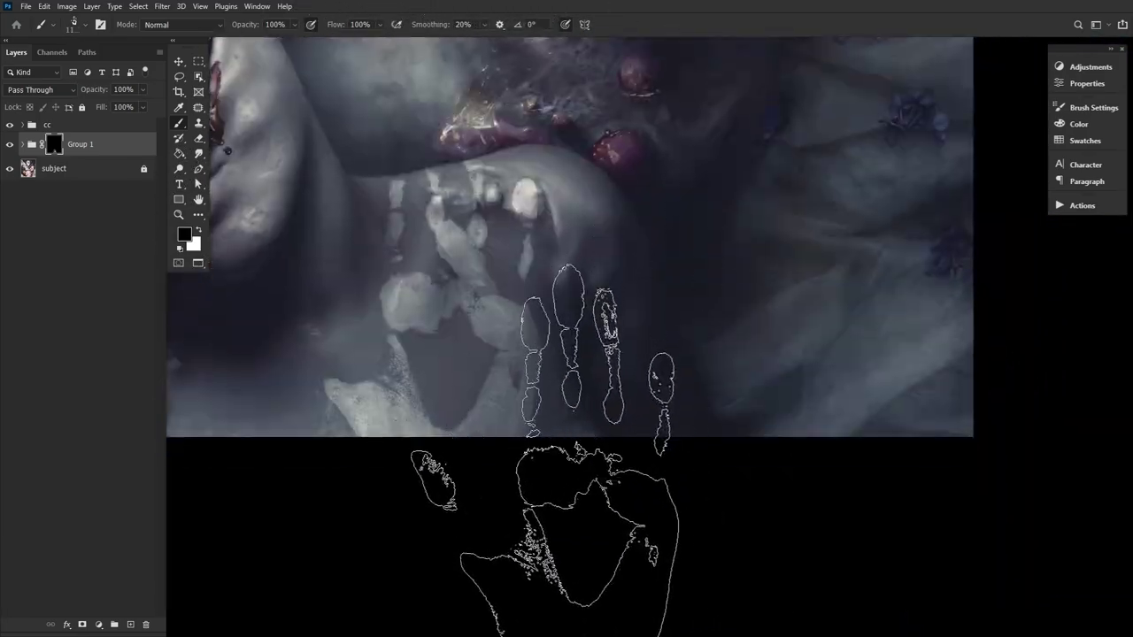
Set the handprint brush to 1000 px, 37° and Flip X, and stamp a white handprint on the other shoulder.
scroll(381, 456, up, 2)
scroll(381, 456, left, 3)
key(x)
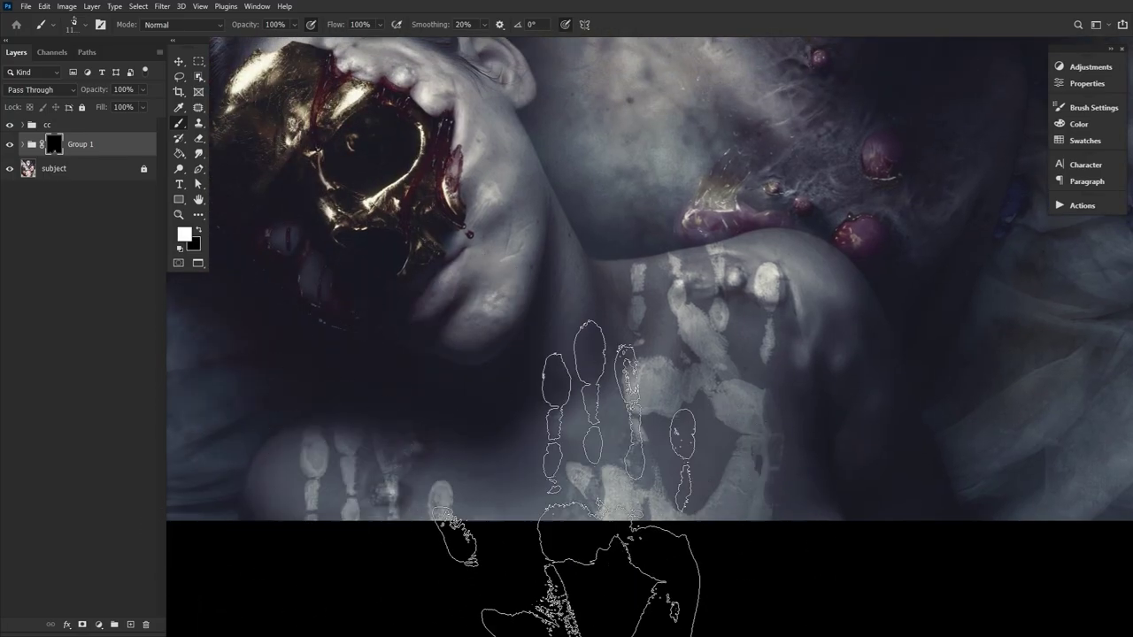
click(1094, 107)
drag(1034, 256, 1025, 250)
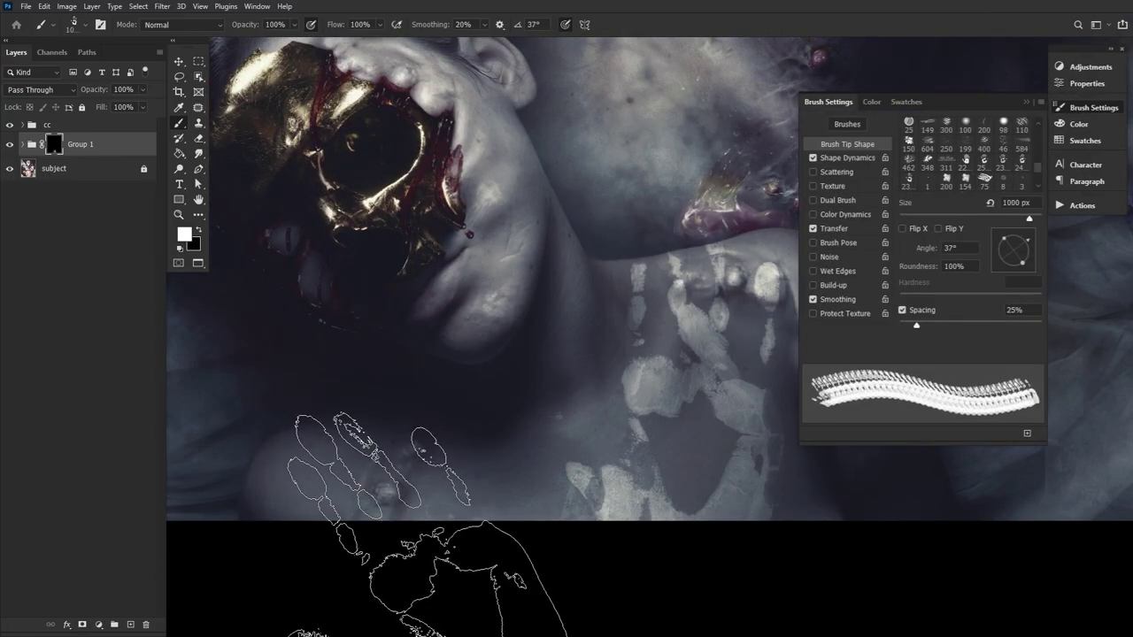
click(938, 229)
click(938, 228)
click(903, 228)
click(464, 549)
key(F5)
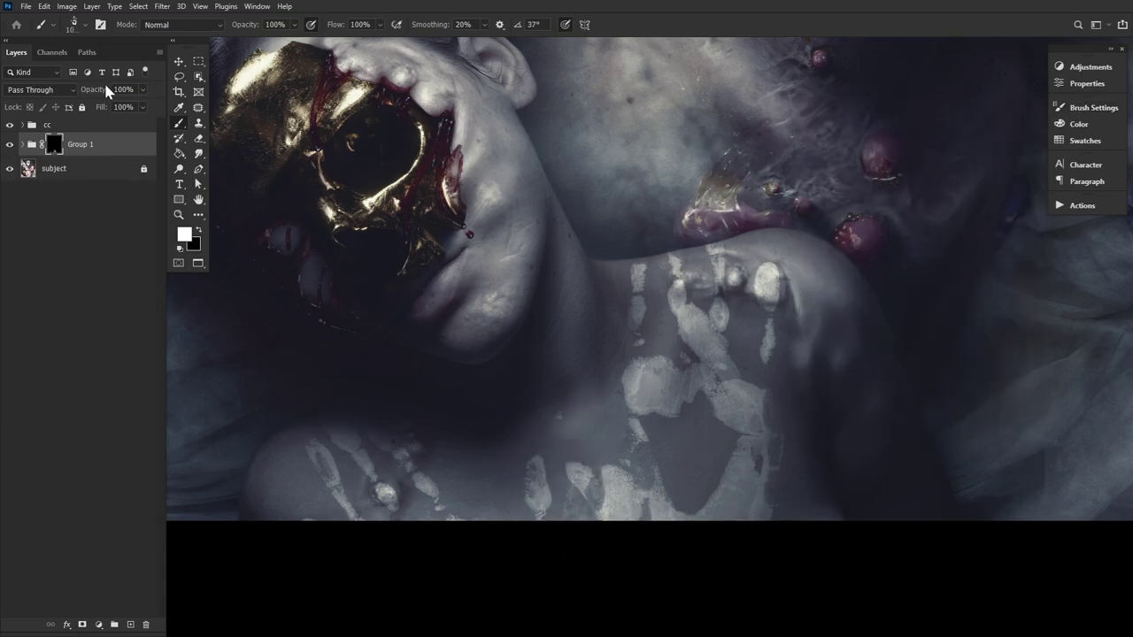
Fill the palm and fingers of the large back handprint with white using a streaky 90 px brush, undoing the stroke across the shoulder top.
click(78, 24)
double_click(175, 286)
drag(659, 411, 660, 513)
drag(737, 415, 743, 447)
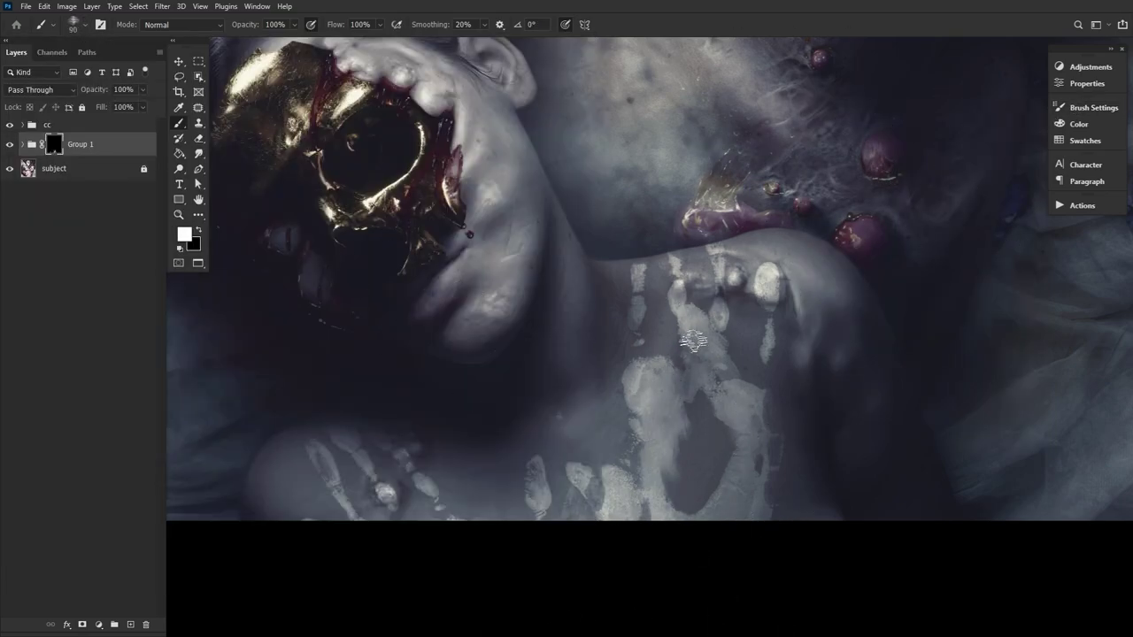
drag(700, 372, 681, 504)
drag(725, 409, 689, 478)
mouse_move(740, 271)
mouse_down()
mouse_move(757, 258)
mouse_move(811, 273)
mouse_up()
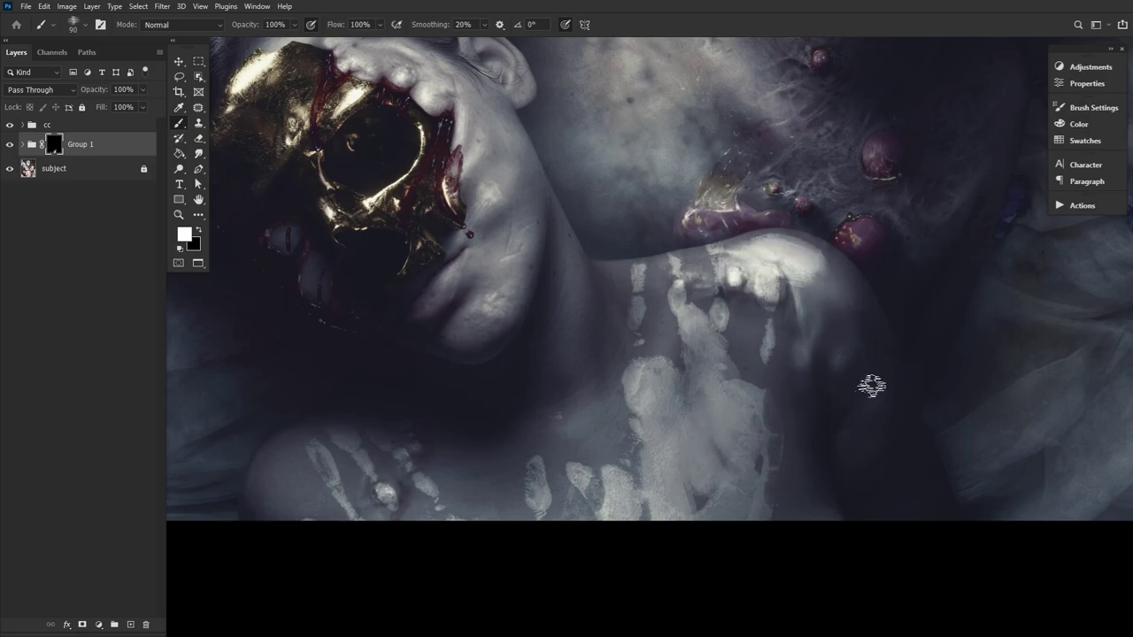
key(ctrl+z)
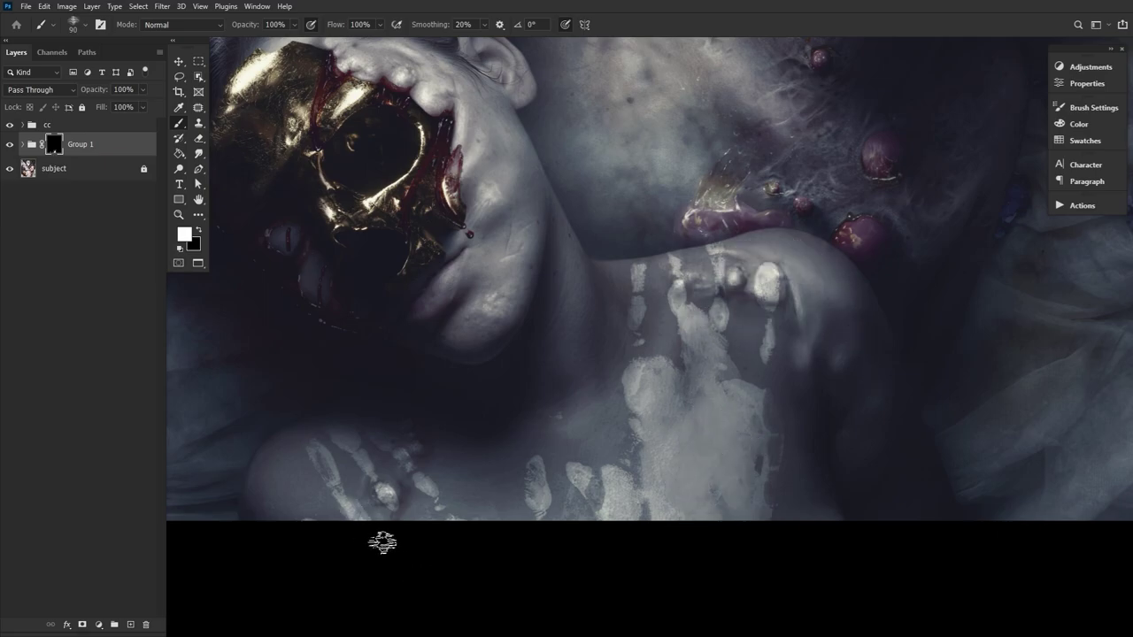
Paint black into the group's mask along the neck-side edge of the large back handprint using the streaky 90 px brush.
key(x)
mouse_move(530, 414)
mouse_down()
mouse_move(533, 482)
mouse_move(584, 469)
mouse_move(618, 479)
mouse_up()
drag(653, 354, 608, 428)
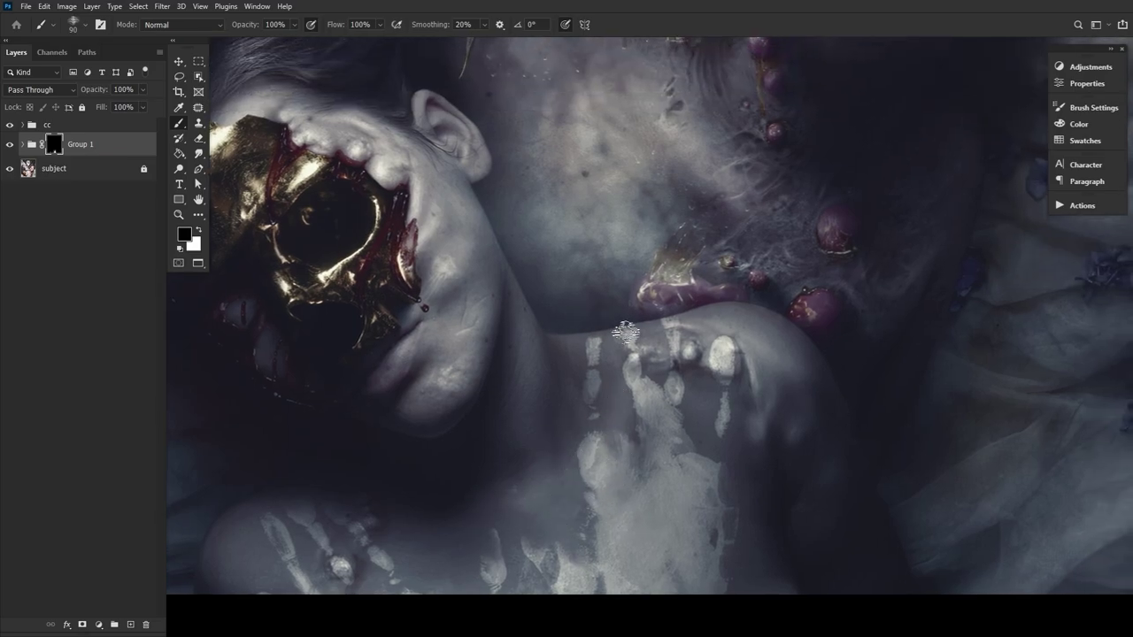
Switch to the Skin brush - 1 at 45 px and paint white on the back handprint and across the top of the shoulder.
click(78, 26)
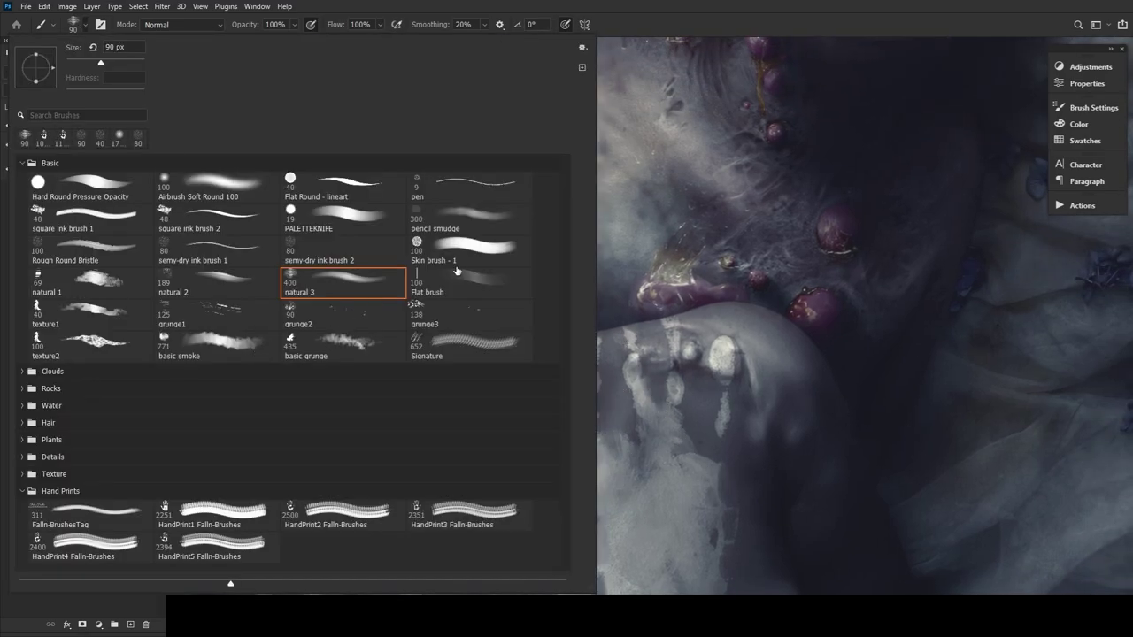
double_click(484, 253)
key(x)
drag(616, 432, 620, 448)
key(bracketleft)
key(bracketleft)
key(bracketleft)
key(bracketleft)
key(bracketleft)
key(bracketleft)
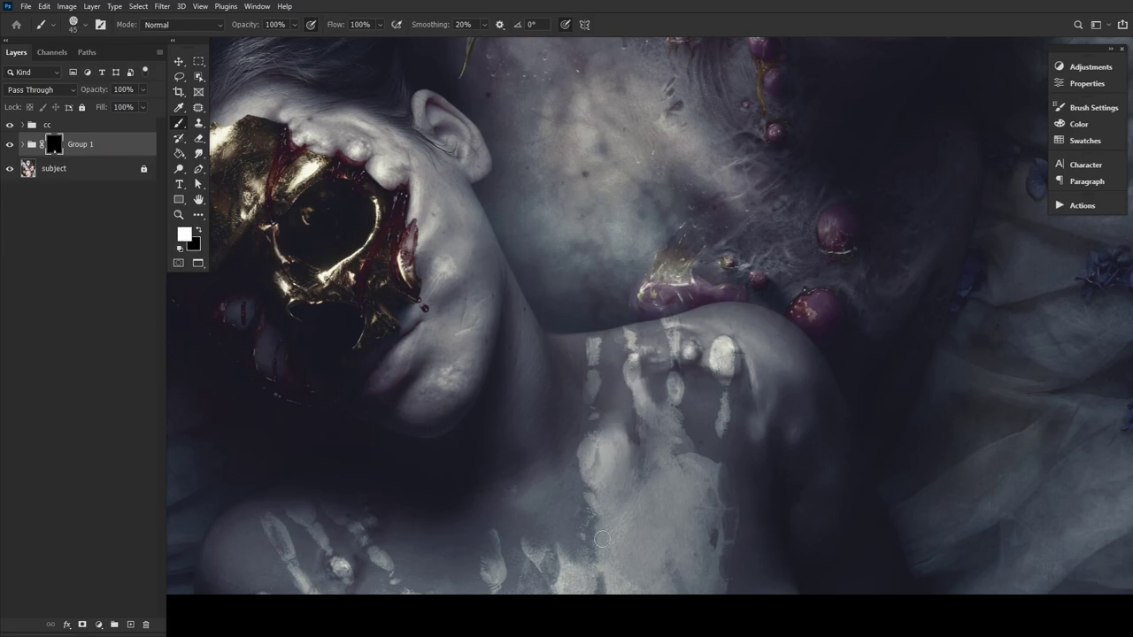
mouse_move(694, 328)
mouse_down()
mouse_move(747, 323)
mouse_move(781, 360)
mouse_move(741, 310)
mouse_move(852, 455)
mouse_move(783, 363)
mouse_move(782, 337)
mouse_move(775, 366)
mouse_up()
Choose a rough, dry-textured brush at 70 px and paint white streaks along the neck-side edge of the back handprint.
click(85, 27)
click(250, 257)
key(Return)
key(bracketleft)
key(bracketleft)
key(bracketleft)
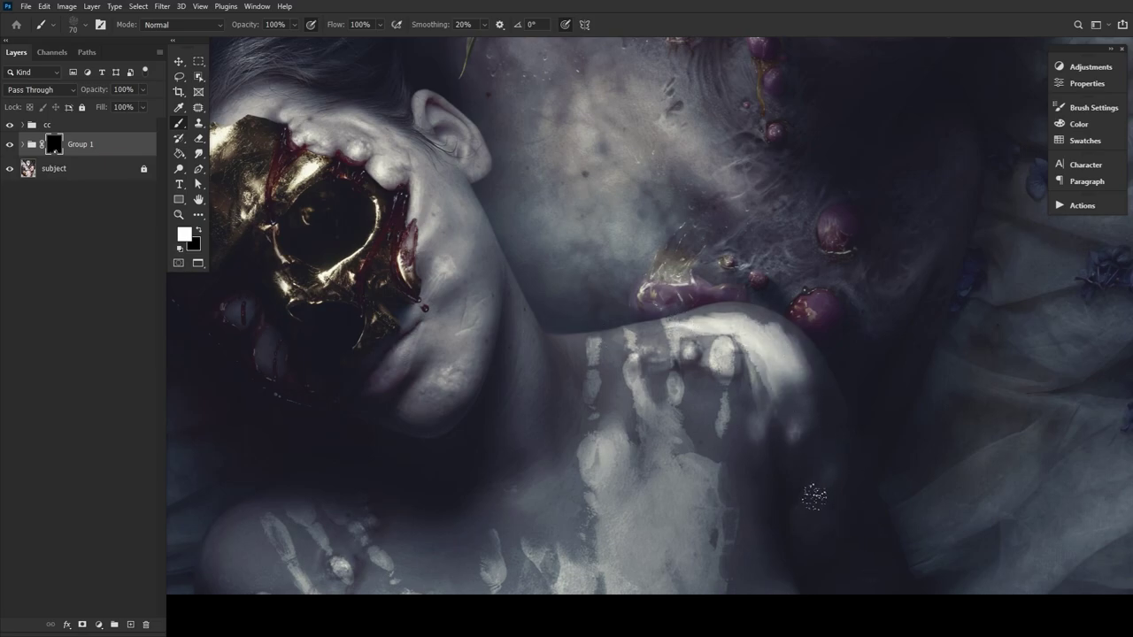
mouse_move(588, 532)
mouse_down()
mouse_move(571, 456)
mouse_move(556, 469)
mouse_move(567, 502)
mouse_up()
key(x)
key(bracketleft)
key(bracketleft)
key(bracketleft)
key(bracketleft)
key(bracketleft)
key(bracketleft)
key(bracketleft)
key(bracketleft)
key(bracketleft)
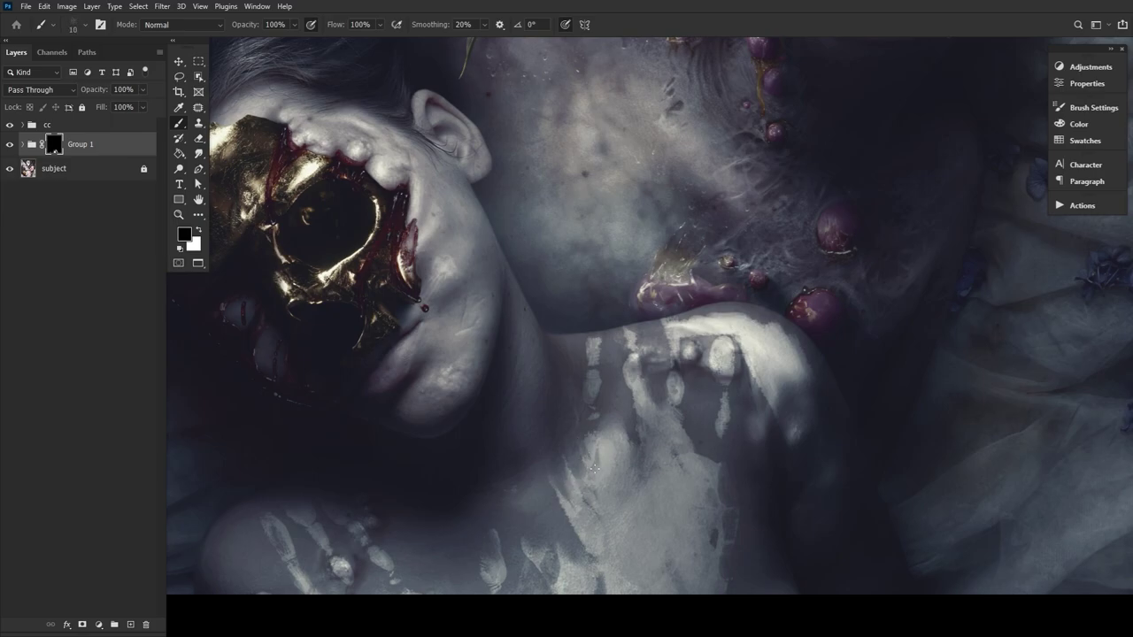
Paint rough white patches around the handprint on the other shoulder and tone down a bright fingertip on the nearer shoulder with black at 70 px.
key(x)
key(bracketright)
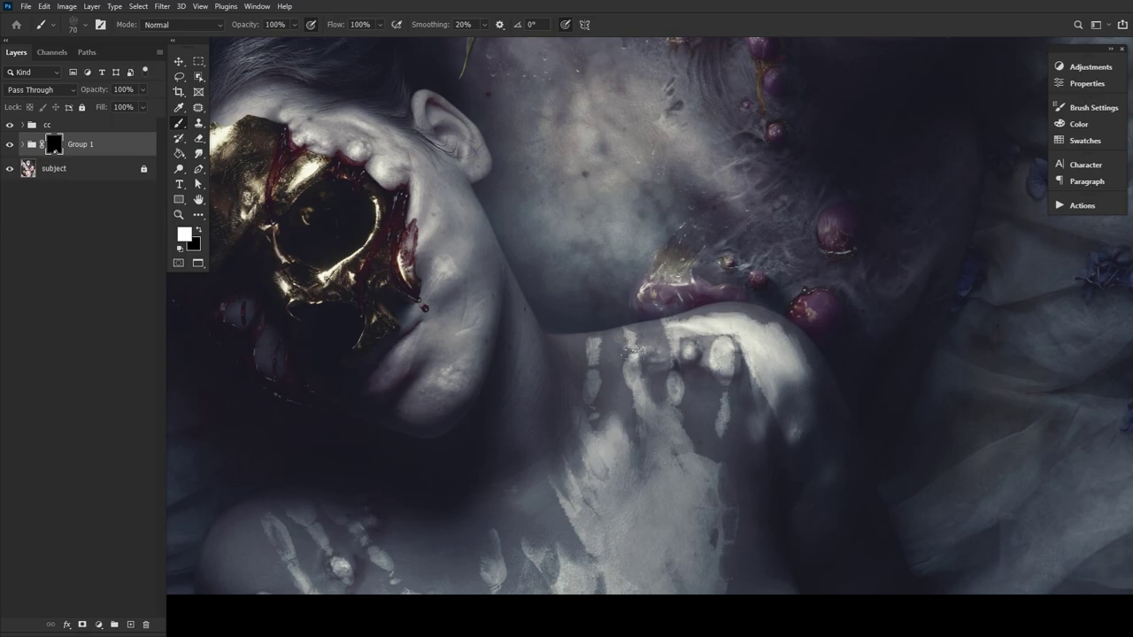
mouse_move(266, 515)
mouse_down()
mouse_move(241, 522)
mouse_move(210, 591)
mouse_move(329, 630)
mouse_up()
key(x)
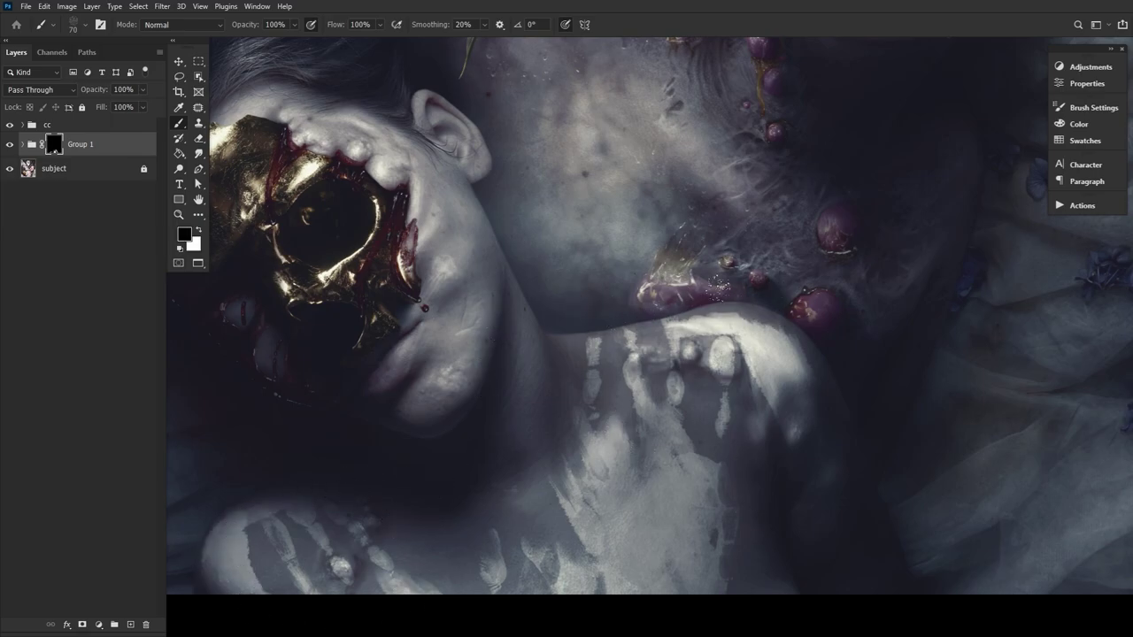
drag(732, 366, 717, 367)
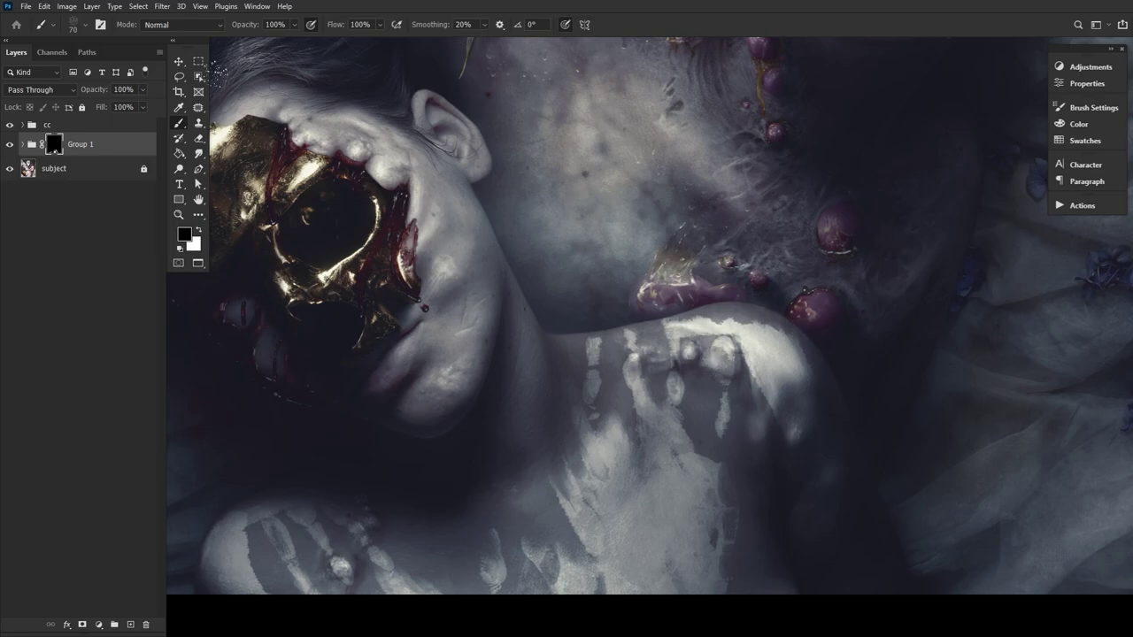
Choose the HandPrint3 Falln-Brushes brush, resize it to fit the shoulder, and stamp it in black over the white paint on the back.
click(79, 29)
double_click(434, 510)
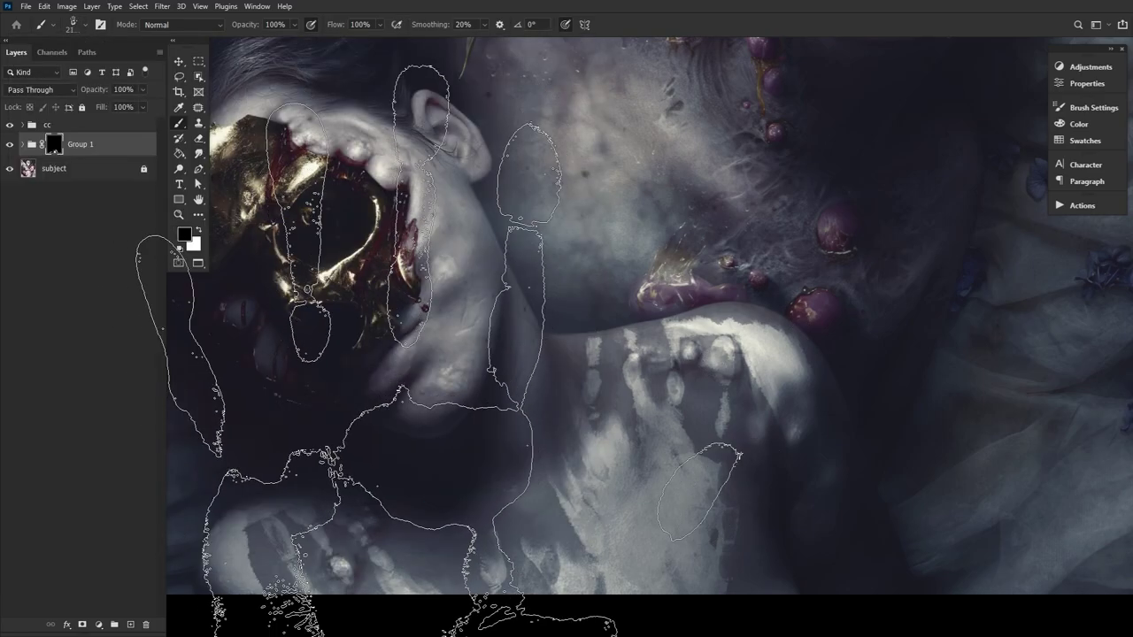
key(bracketright)
key(bracketright)
key(bracketright)
click(708, 425)
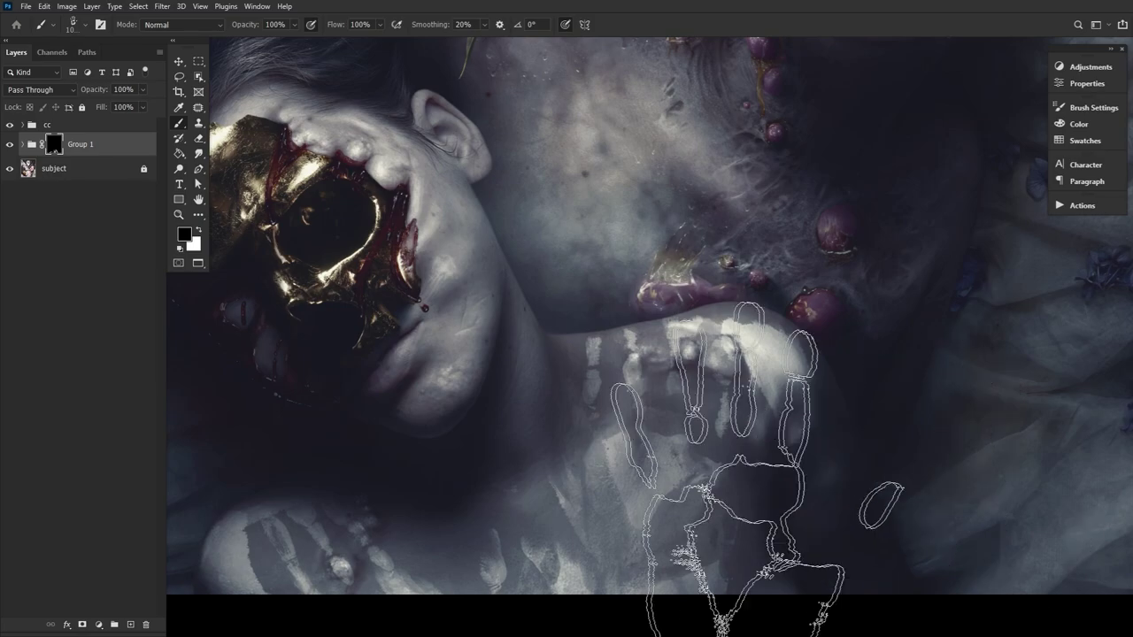
Stamp a white handprint over the lower neck and upper back after undoing one placement, and mask its fingers off the face with a black stamp.
key(x)
click(658, 426)
key(ctrl+z)
click(519, 482)
key(x)
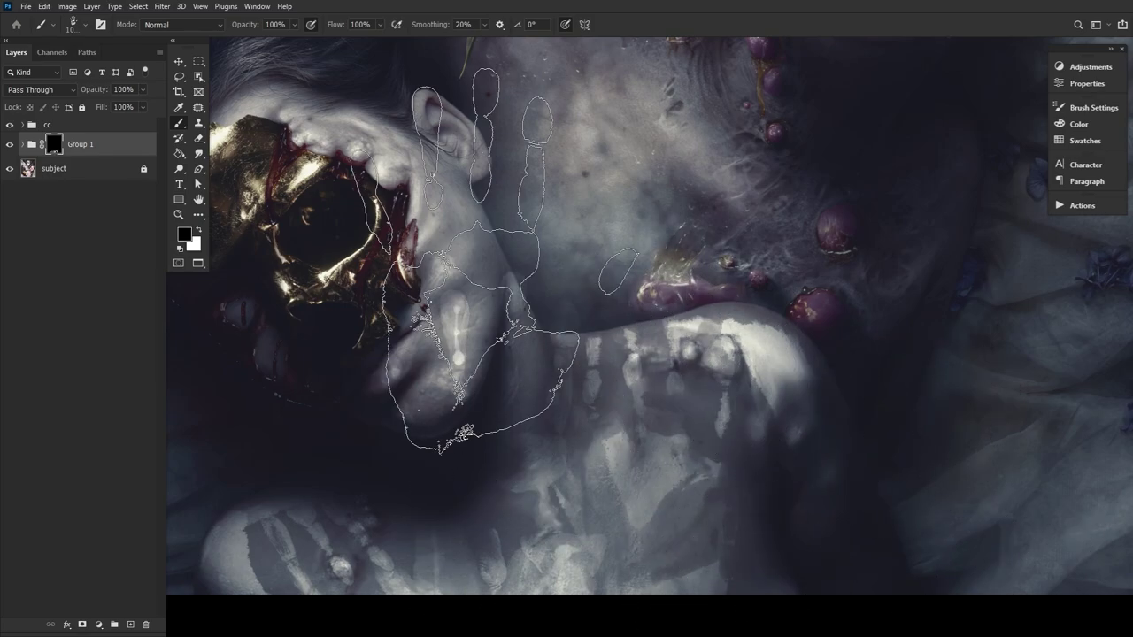
click(474, 234)
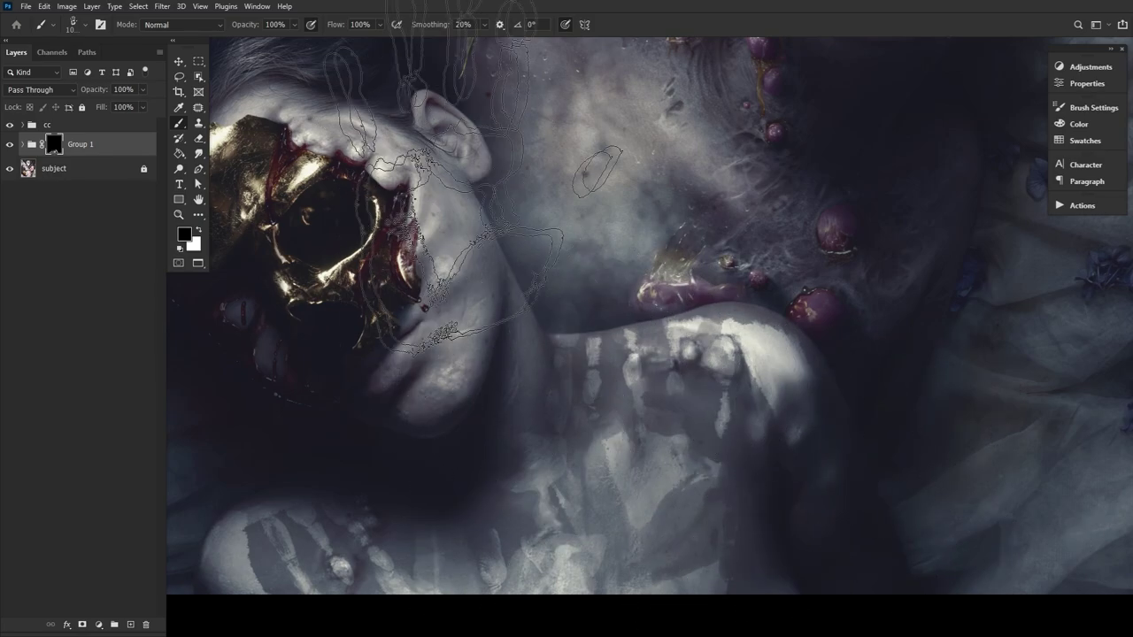
Switch to the Rough Round Bristle brush at 70 px and brush textured white paint onto the neck and the other shoulder.
click(74, 24)
click(118, 248)
key(Return)
key(bracketleft)
key(bracketleft)
key(x)
mouse_move(627, 442)
mouse_down()
mouse_move(583, 526)
mouse_move(812, 403)
mouse_move(796, 354)
mouse_move(555, 417)
mouse_move(516, 370)
mouse_move(526, 403)
mouse_move(556, 419)
mouse_move(506, 301)
mouse_up()
key(bracketleft)
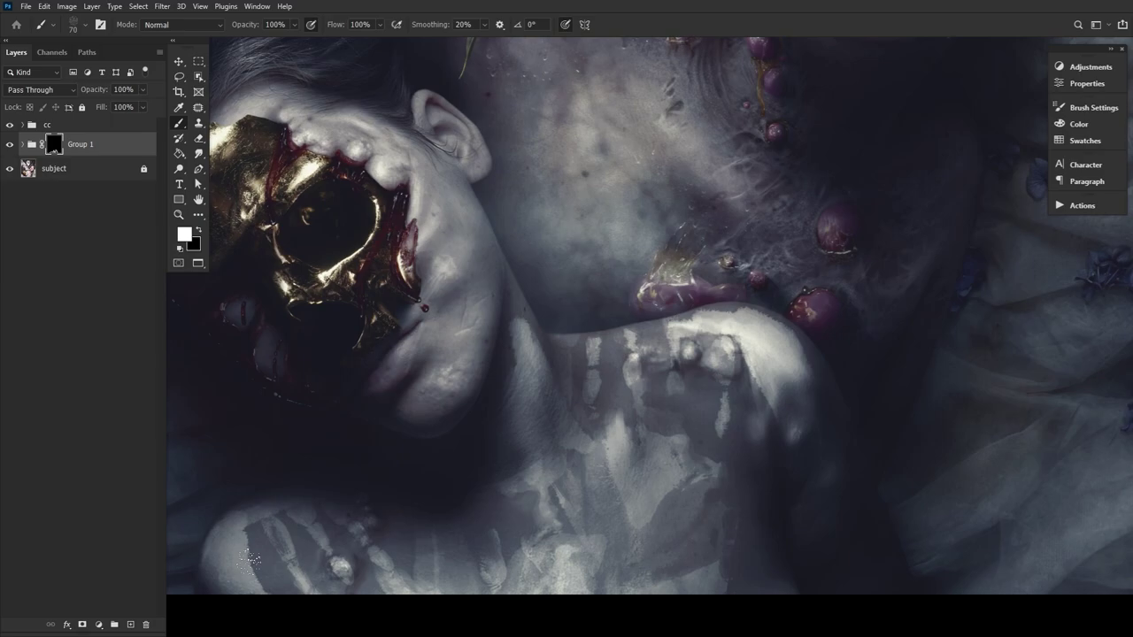
drag(253, 561, 231, 553)
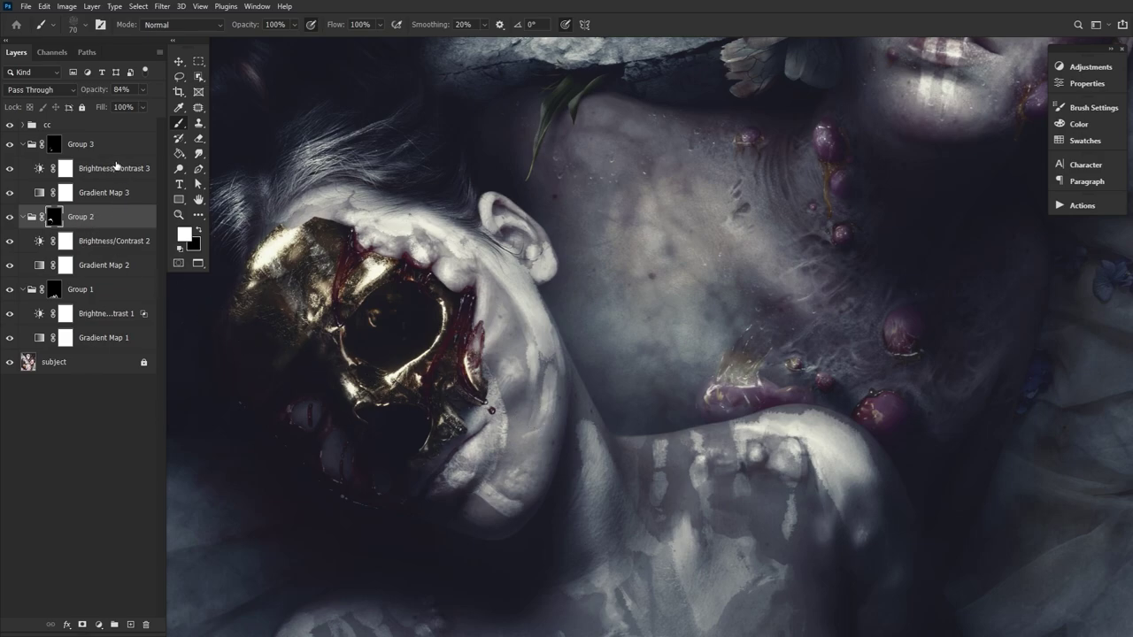
Toggle the visibility of Group 2 and Group 3 to compare the face with and without each group's paint.
click(117, 152)
click(121, 223)
click(10, 218)
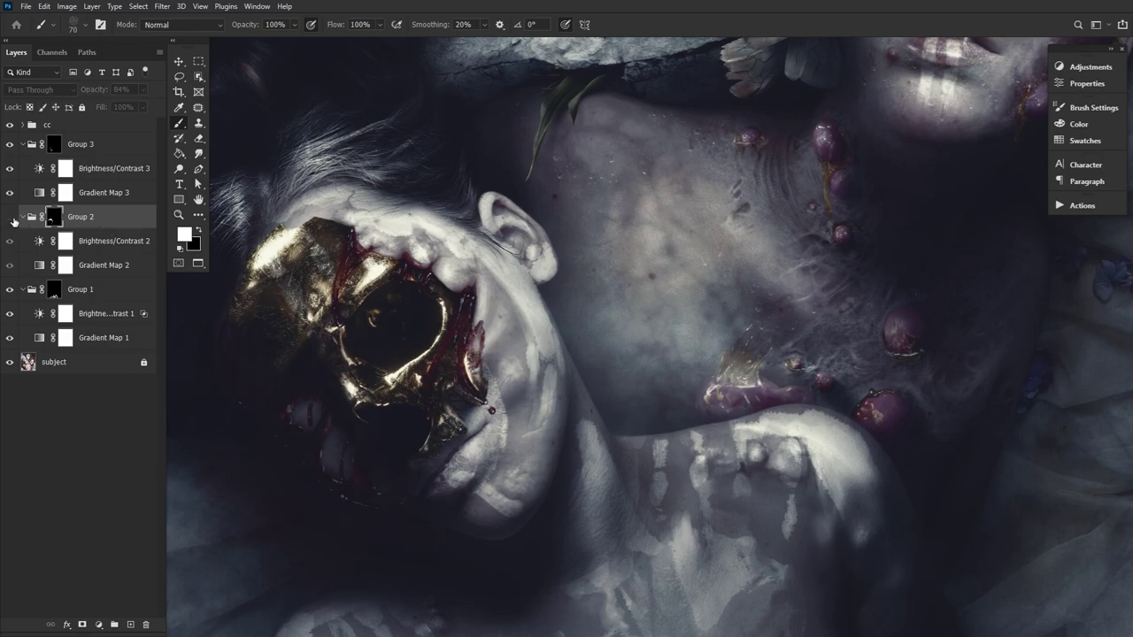
click(10, 217)
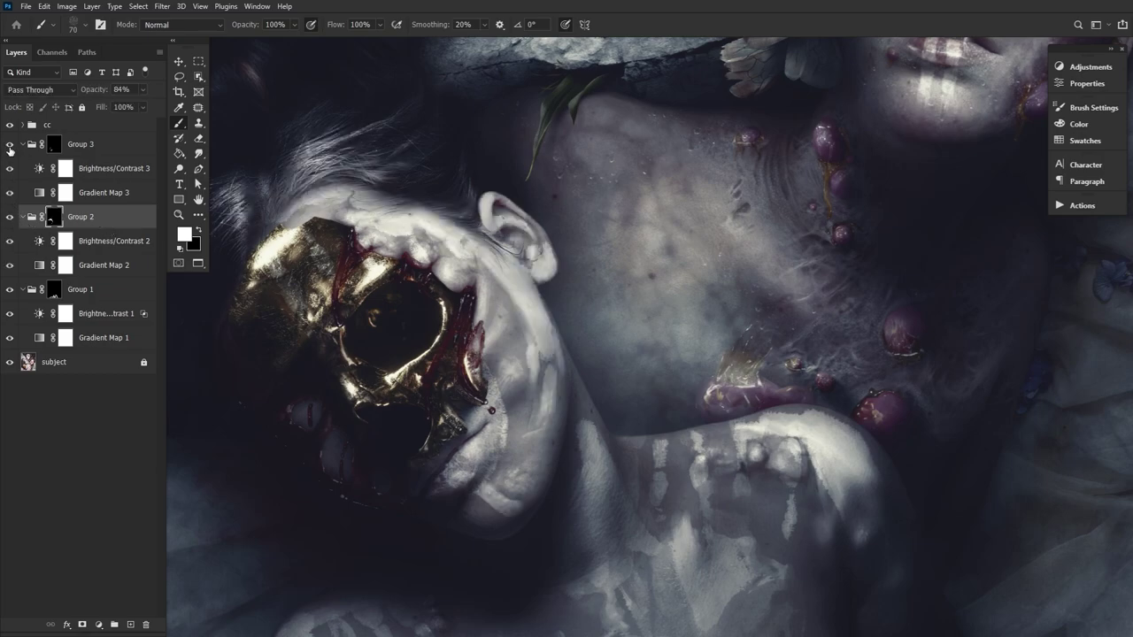
click(10, 146)
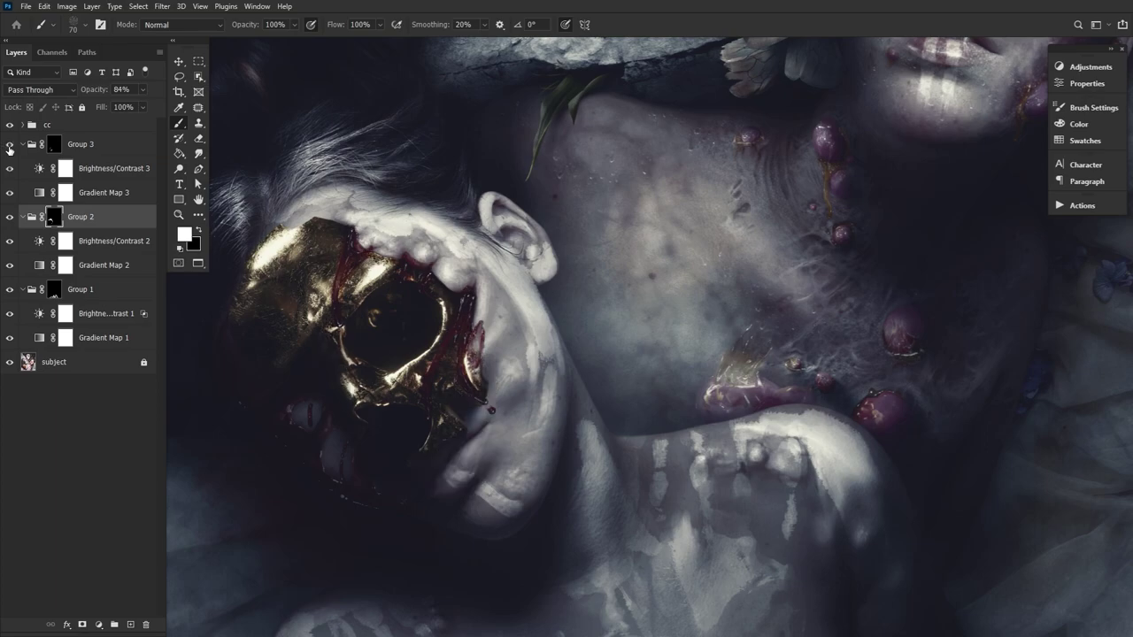
click(10, 145)
Review the Brightness/Contrast settings in Groups 2, 1 and 3, and toggle Group 3 to check its effect.
double_click(40, 244)
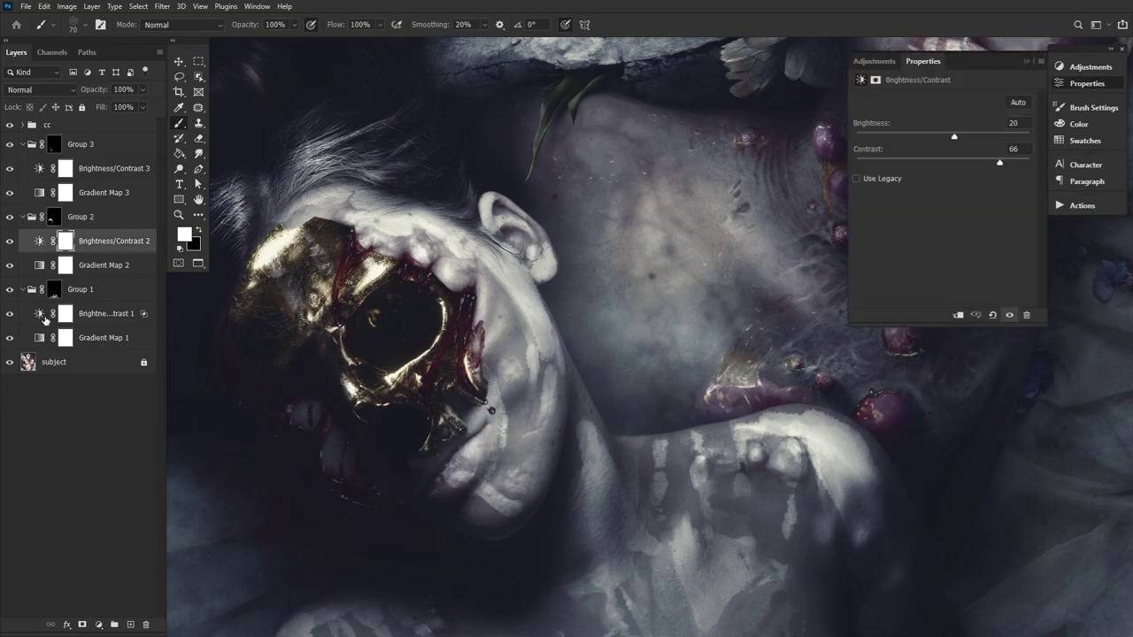
click(39, 315)
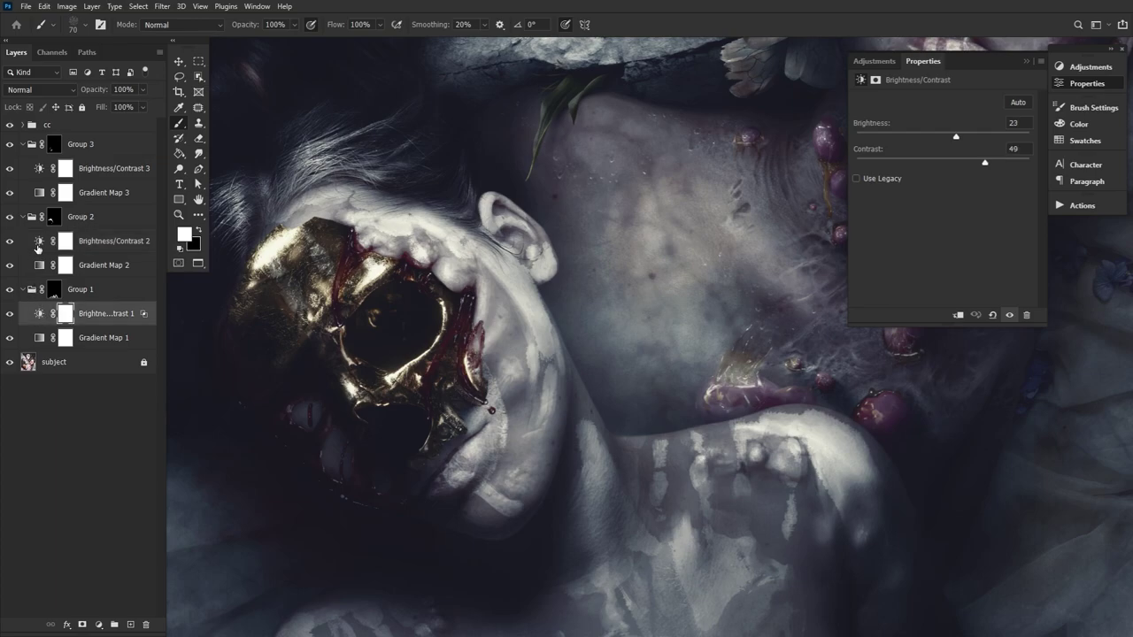
click(38, 247)
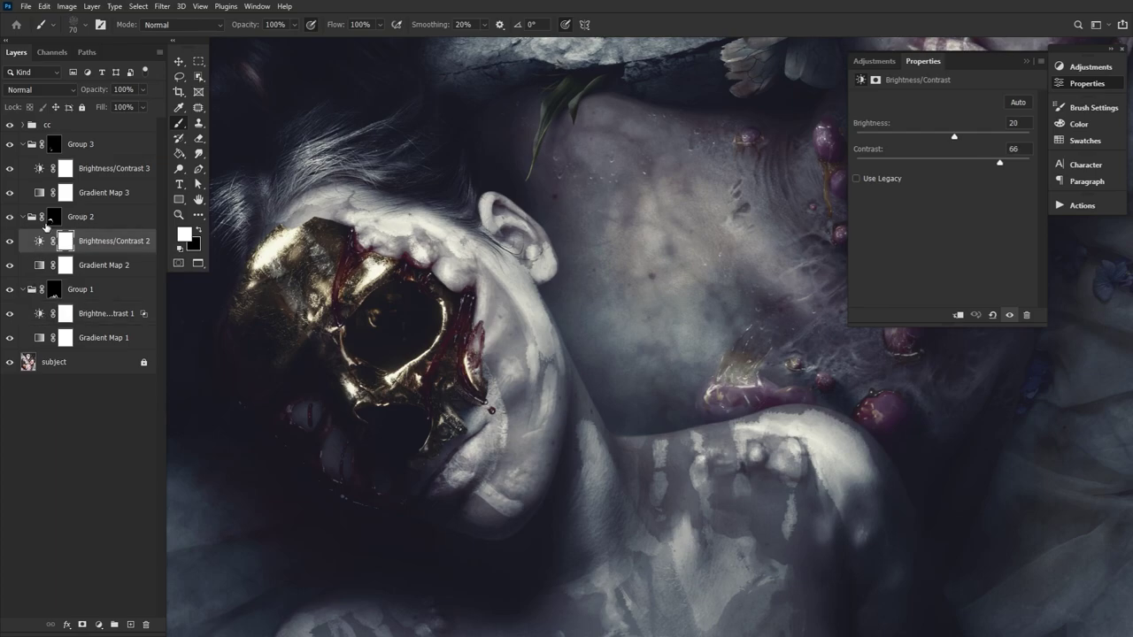
click(38, 172)
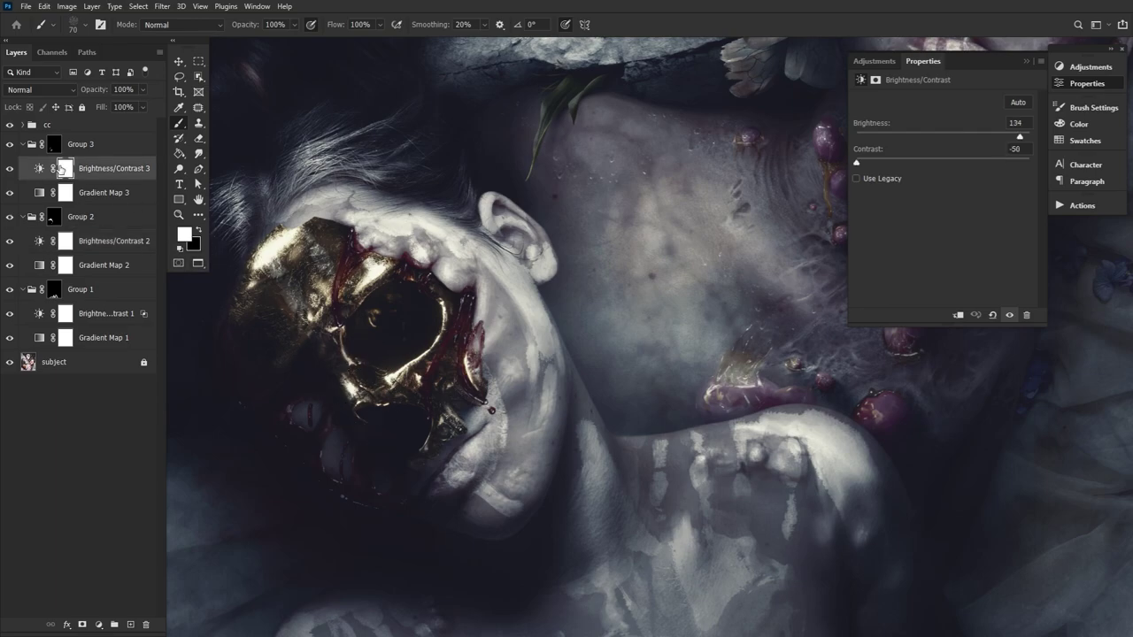
click(11, 145)
click(11, 145)
key(h)
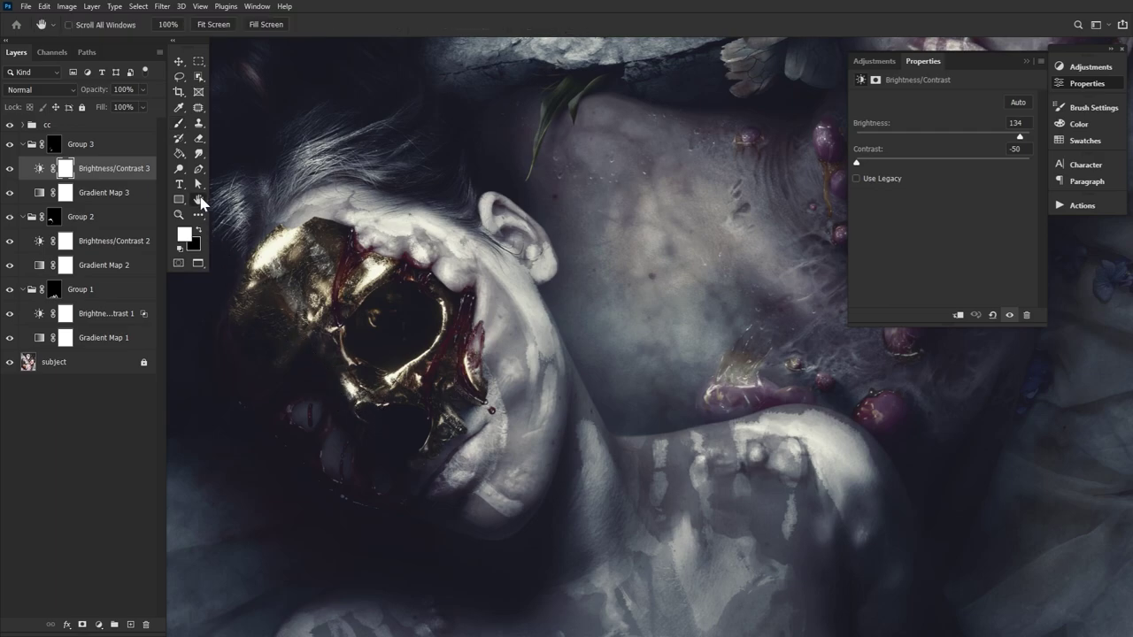
Add a new layer at the top of Group 3 and paint white on the gold mask's forehead, undoing the initial black dab.
click(135, 625)
click(200, 227)
drag(180, 123, 222, 122)
click(281, 270)
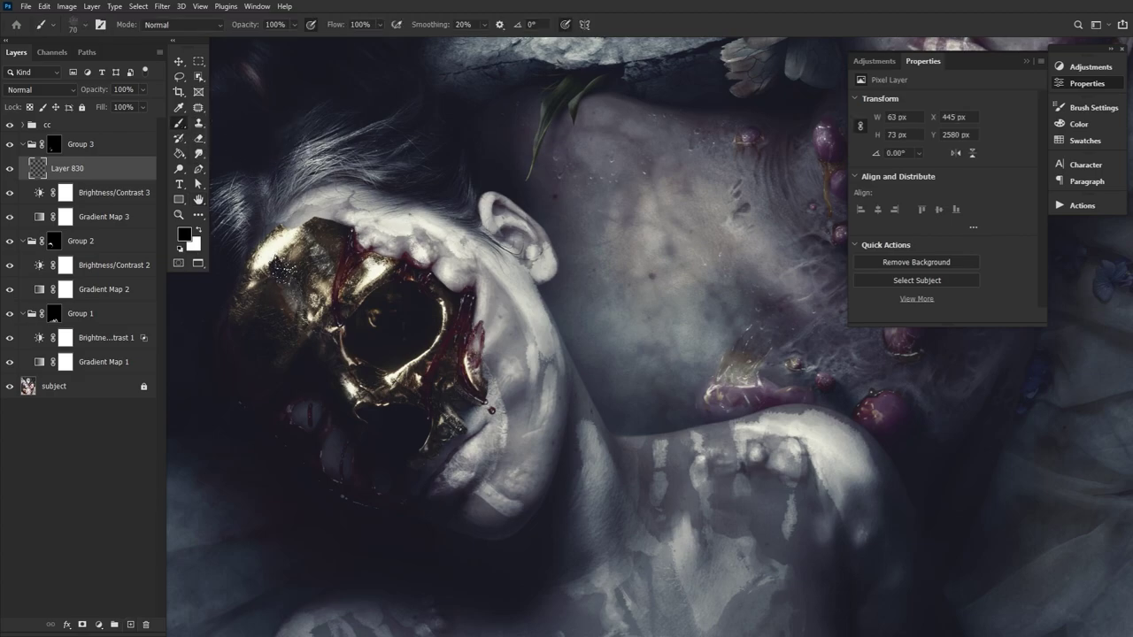
key(ctrl+z)
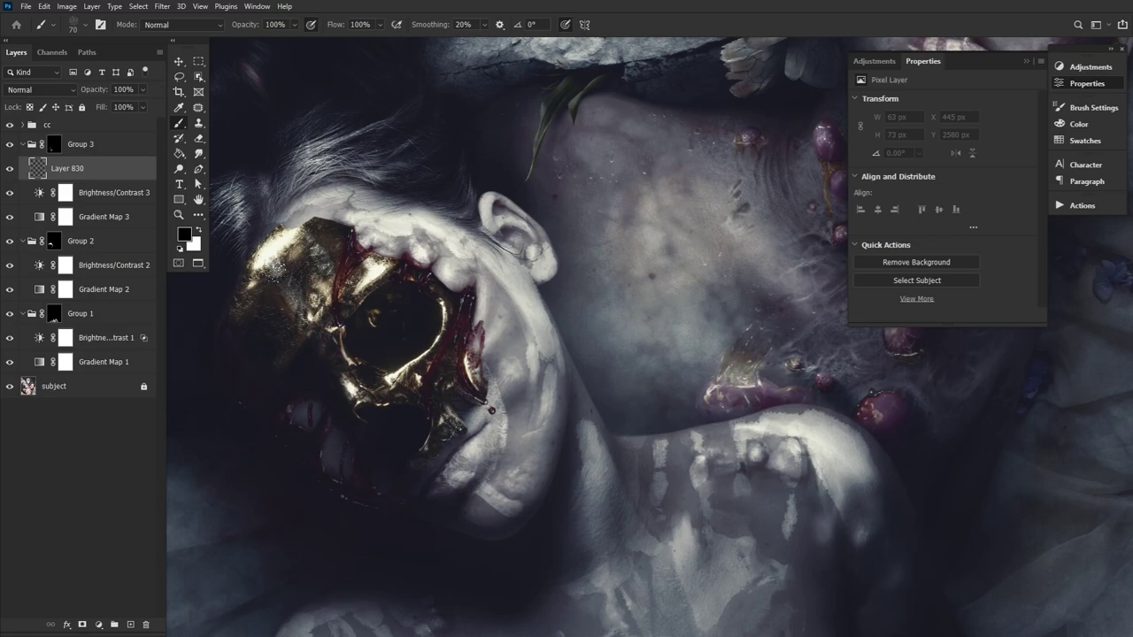
key(x)
mouse_move(276, 271)
mouse_down()
mouse_move(330, 295)
mouse_move(321, 232)
mouse_move(283, 241)
mouse_move(314, 261)
mouse_up()
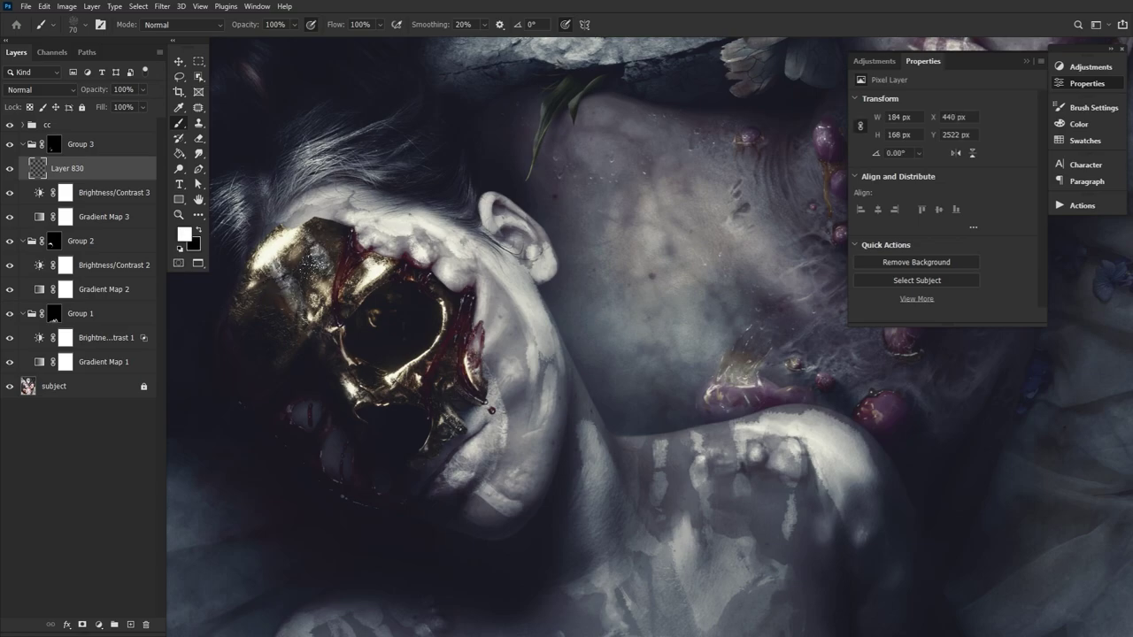
Paint more white texture on the gold mask's forehead and below the eye socket on the pixel layer in Group 3.
click(140, 248)
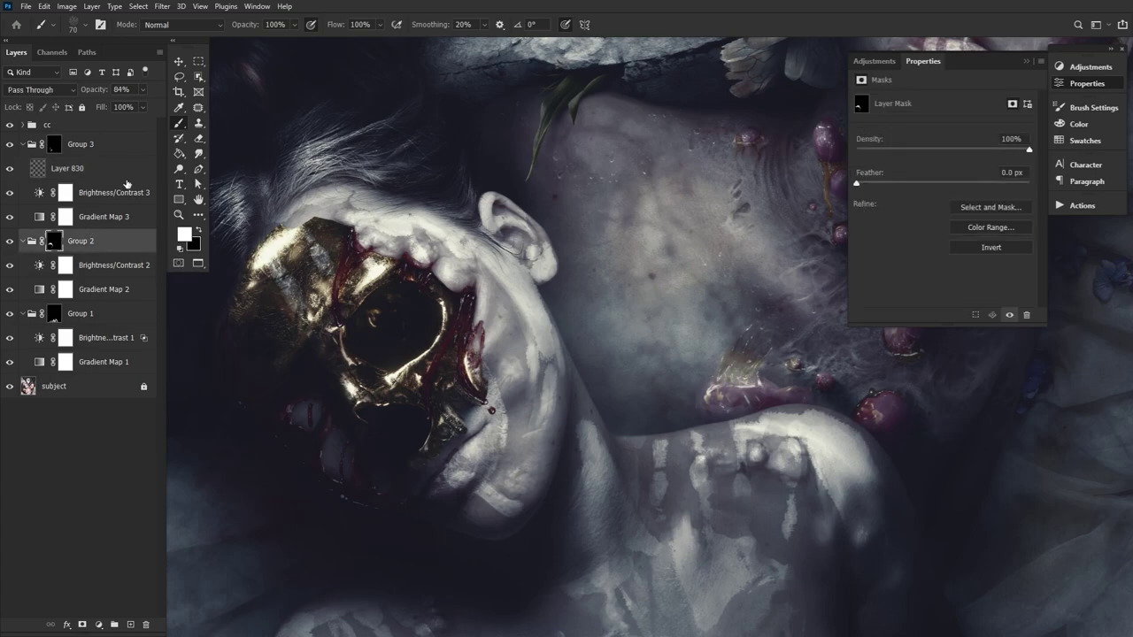
click(119, 173)
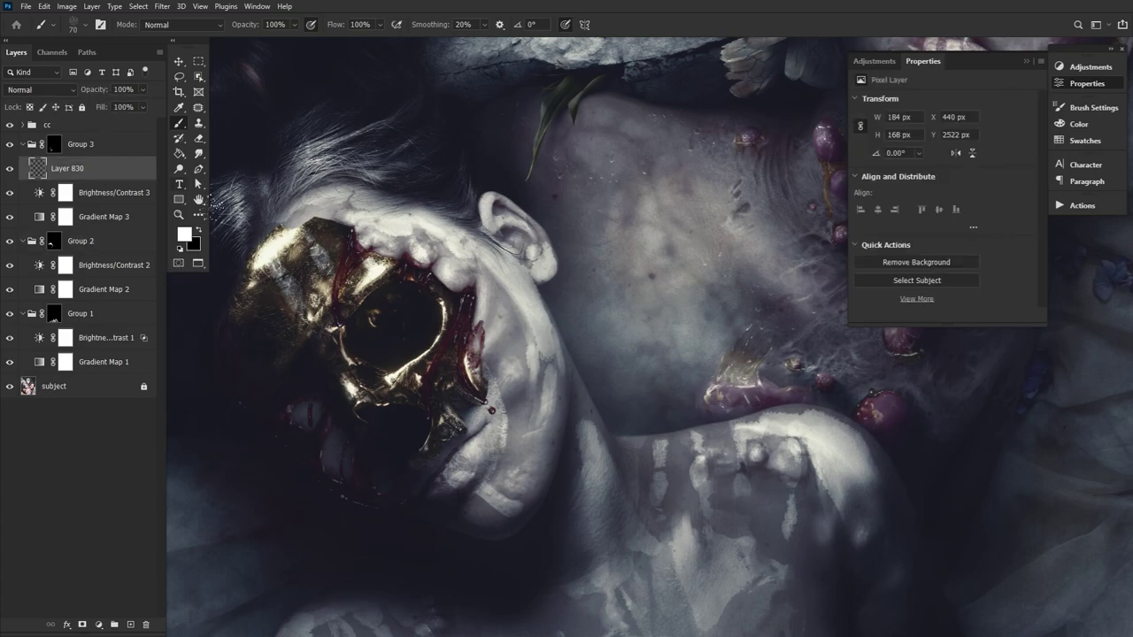
click(291, 275)
drag(352, 384, 356, 397)
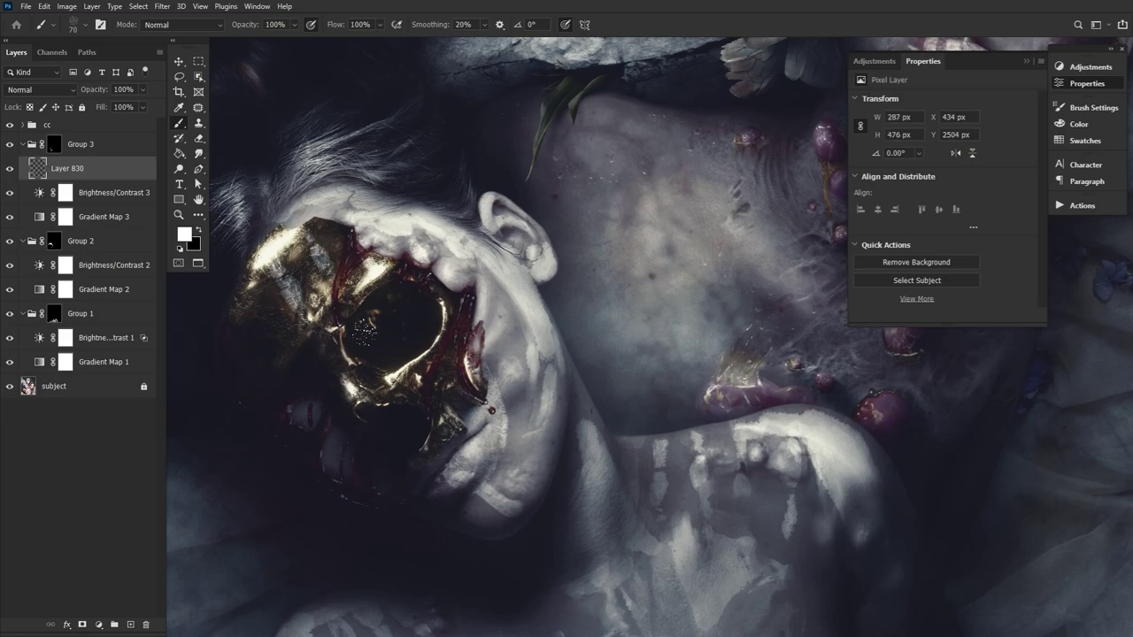
drag(491, 479, 438, 445)
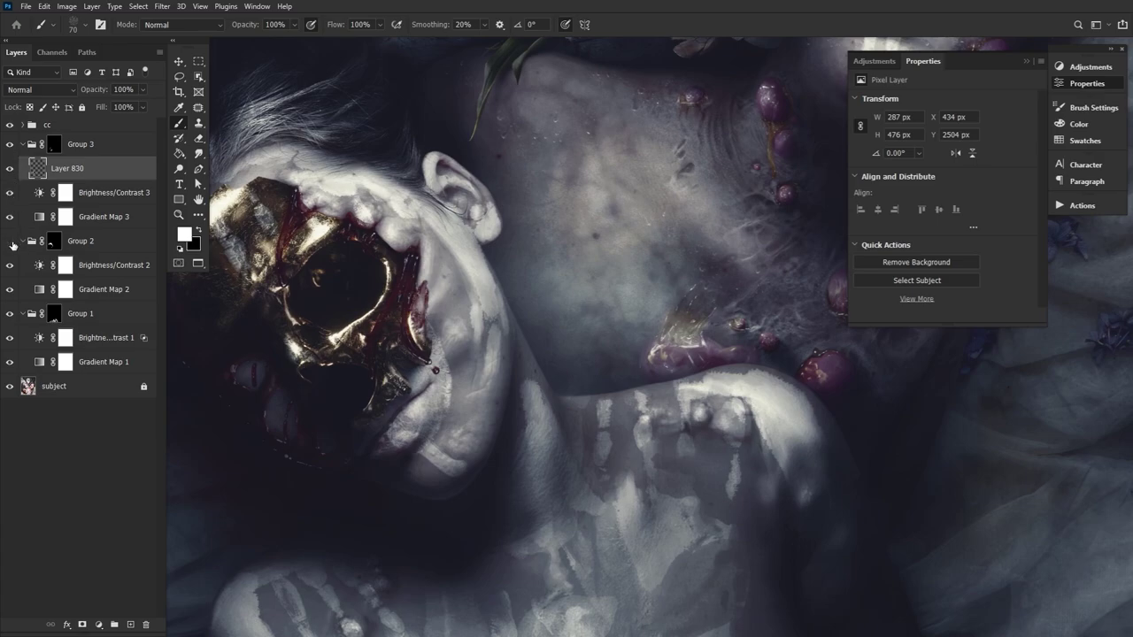
Toggle the visibility of Group 2 to compare the face with and without its white paint.
click(10, 241)
click(10, 241)
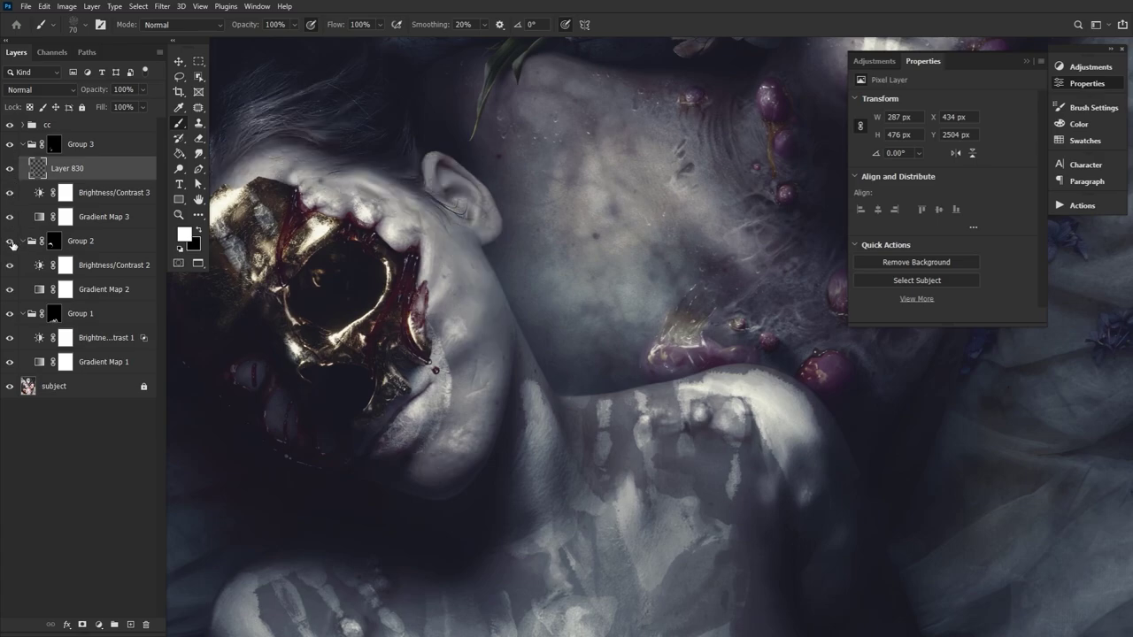
click(11, 242)
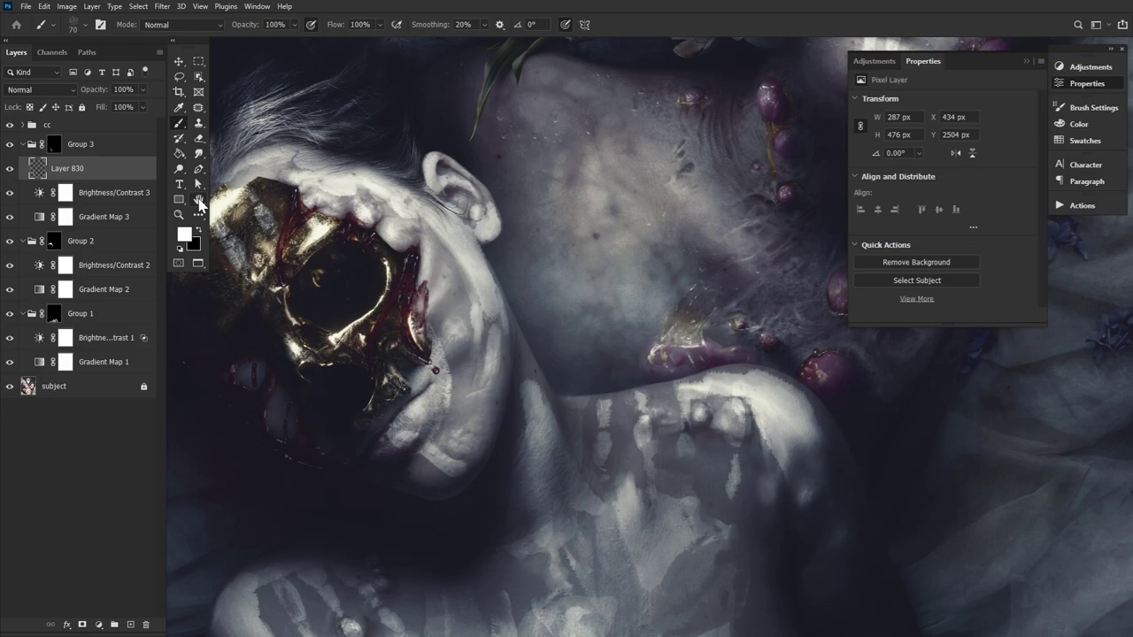
Create a new layer directly above Group 3, outside the group, and set its blend mode to Soft Light.
click(127, 149)
click(133, 625)
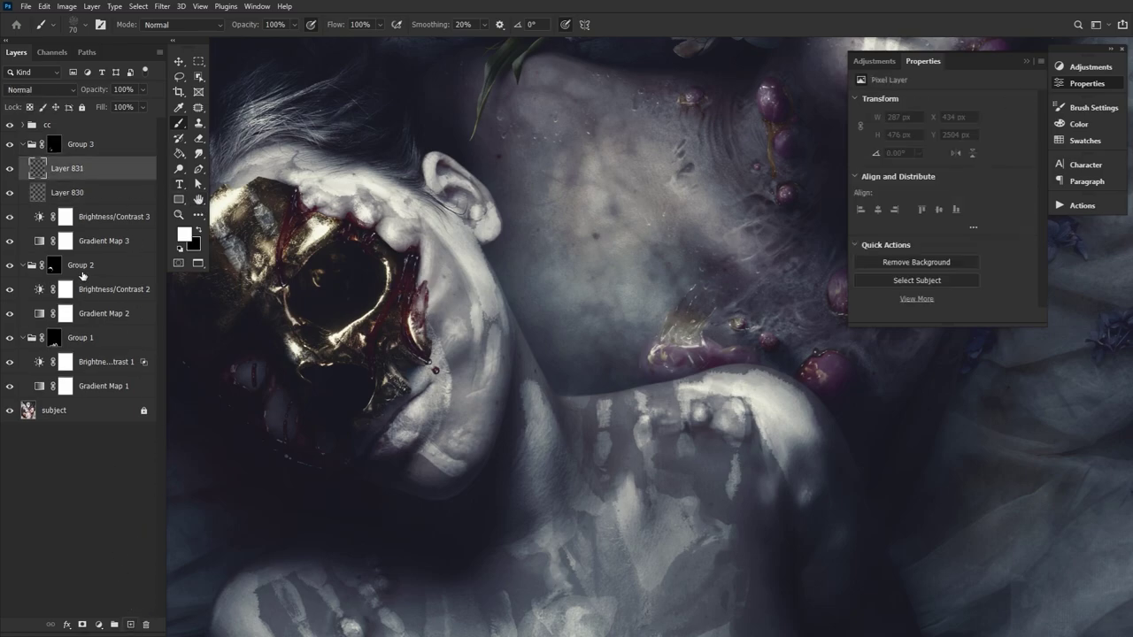
drag(87, 177, 107, 133)
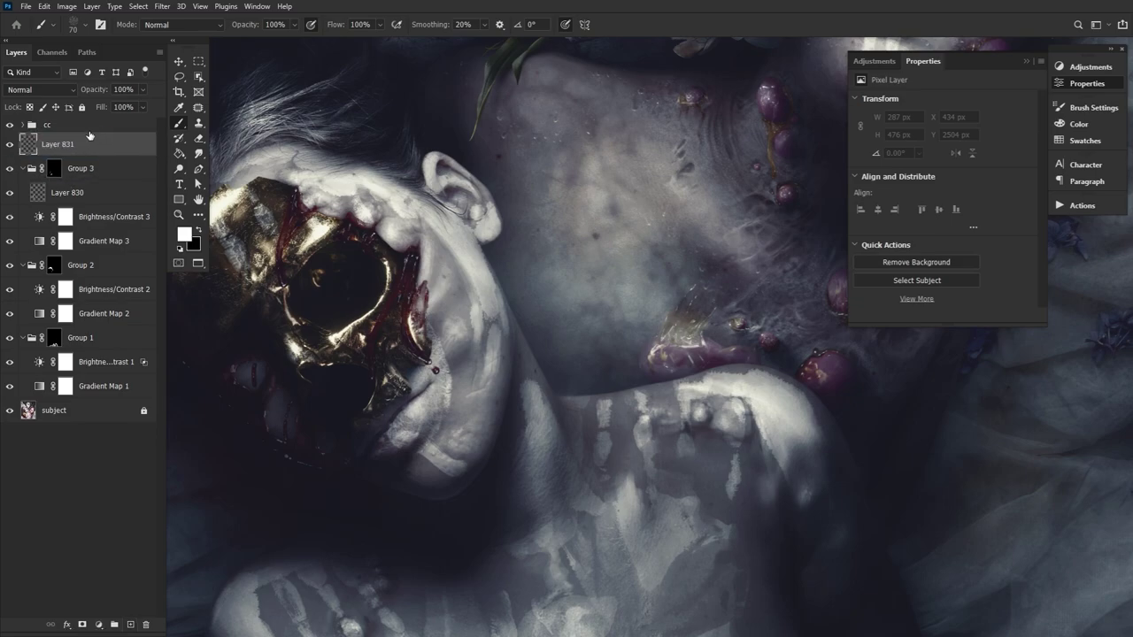
click(52, 92)
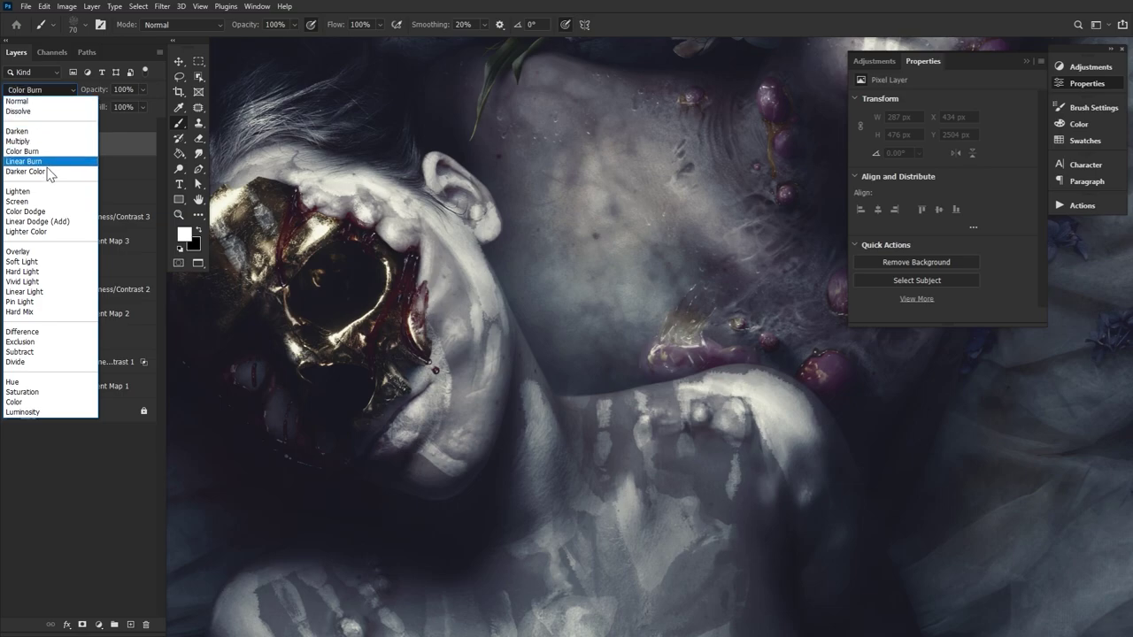
click(22, 262)
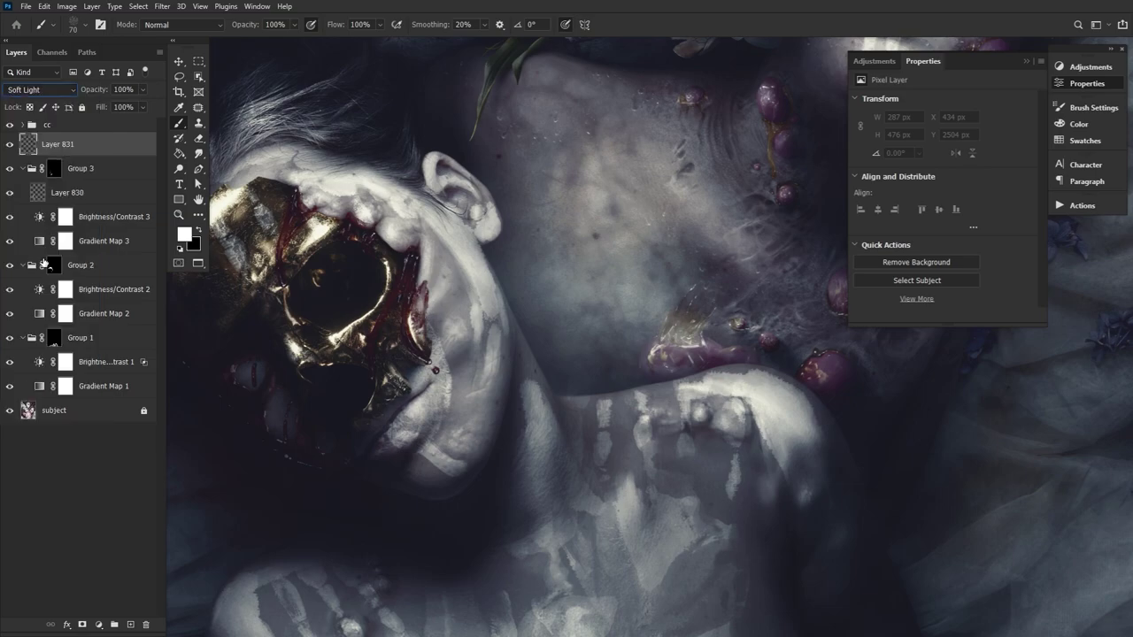
Add a new Normal layer above the Soft Light layer and choose the pen brush from the Basic brush set.
click(132, 625)
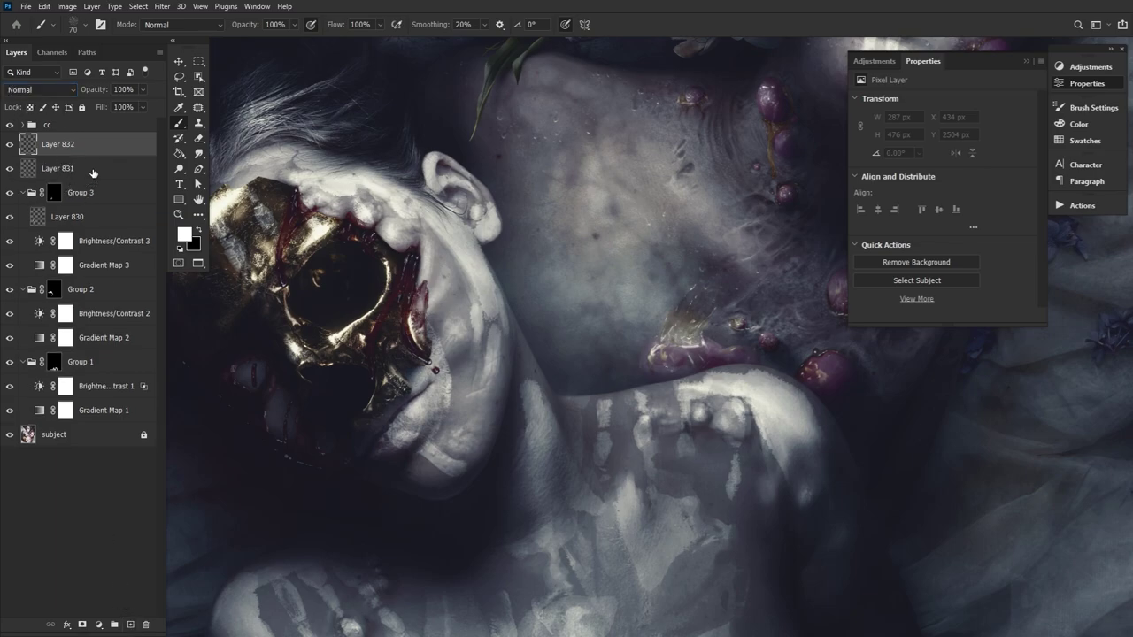
click(76, 27)
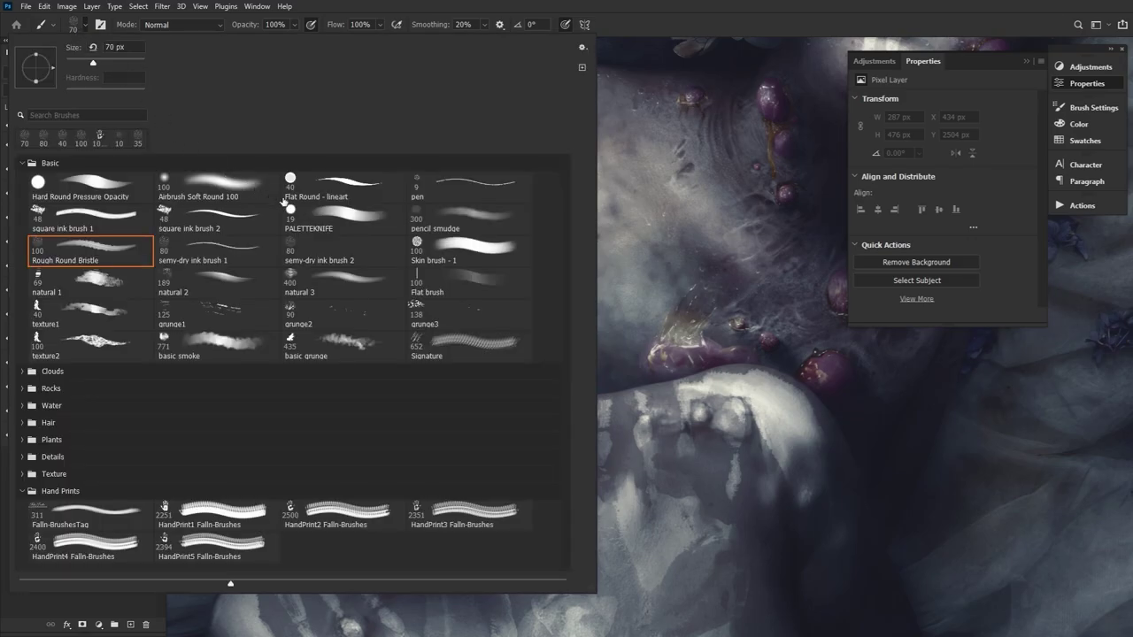
double_click(456, 190)
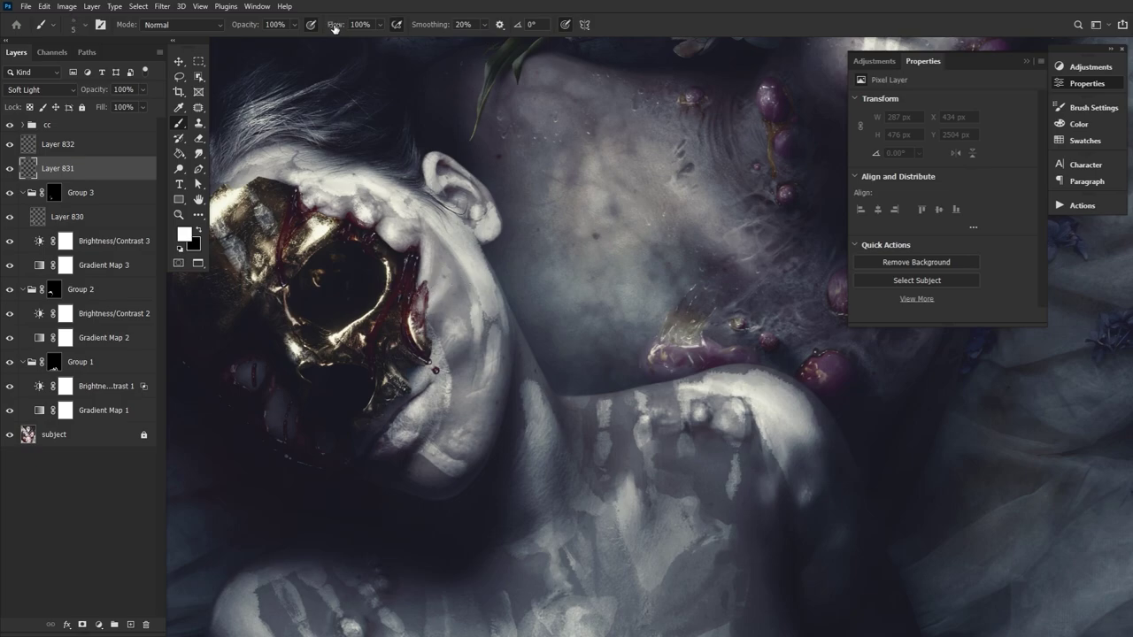
Paint fine black strokes on the side of the face below the ear on the Soft Light layer, with 24% flow.
drag(335, 29, 300, 33)
click(197, 229)
click(492, 317)
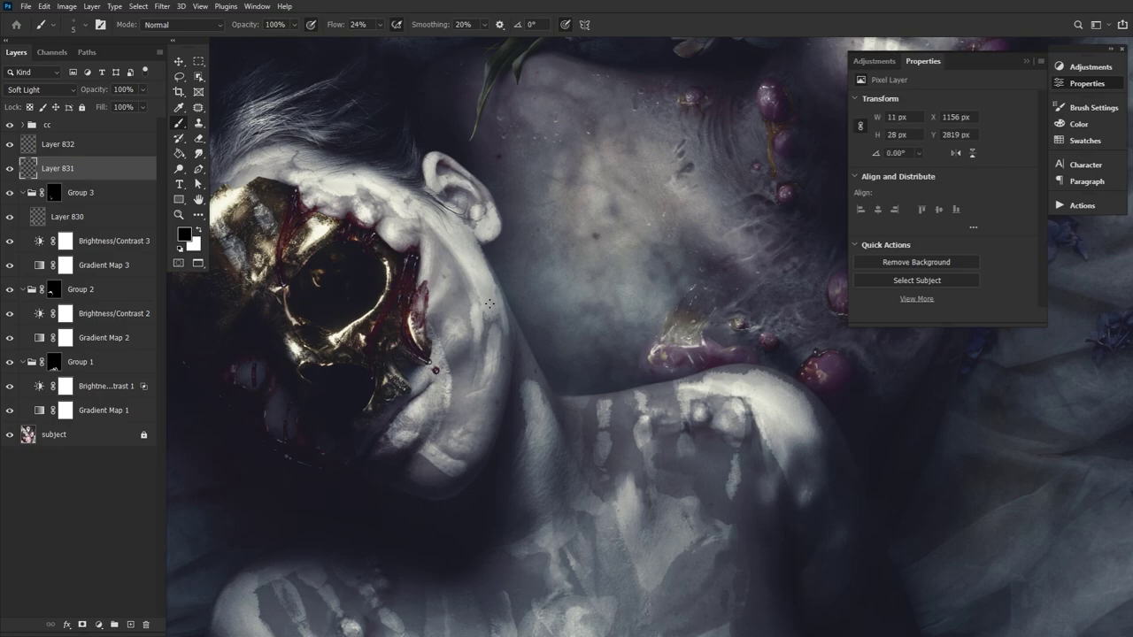
click(482, 292)
click(487, 303)
mouse_move(494, 304)
mouse_down()
mouse_move(450, 229)
mouse_move(455, 240)
mouse_up()
Paint thin white strokes on the side of the face below the ear on the top Normal layer, raising the flow to 39%.
key(x)
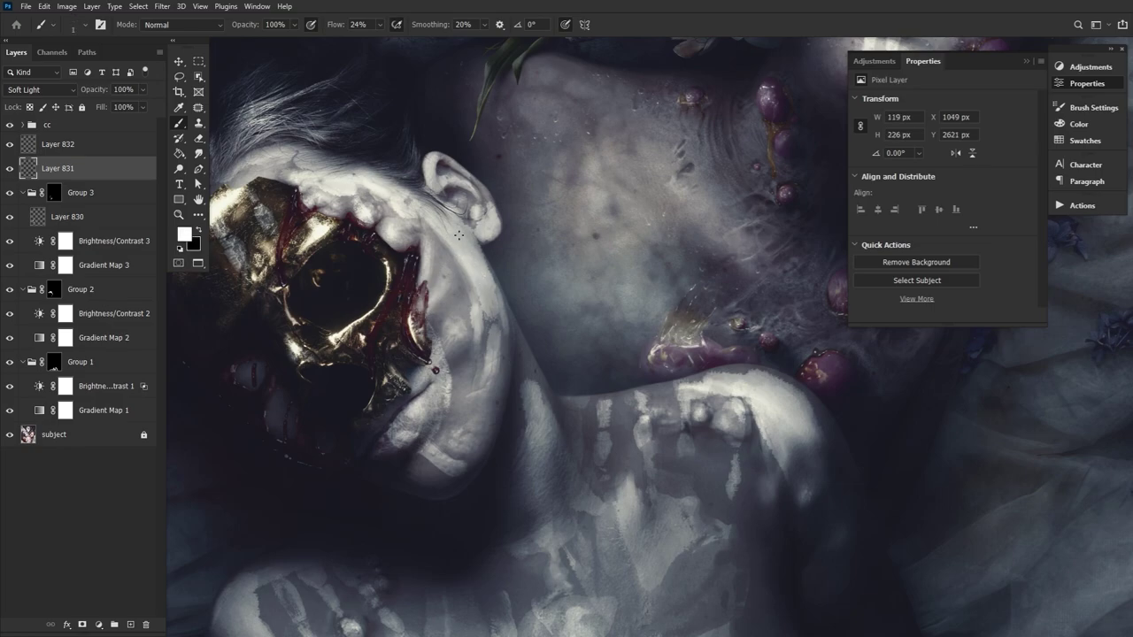
key(x)
key(x)
key(alt+bracketright)
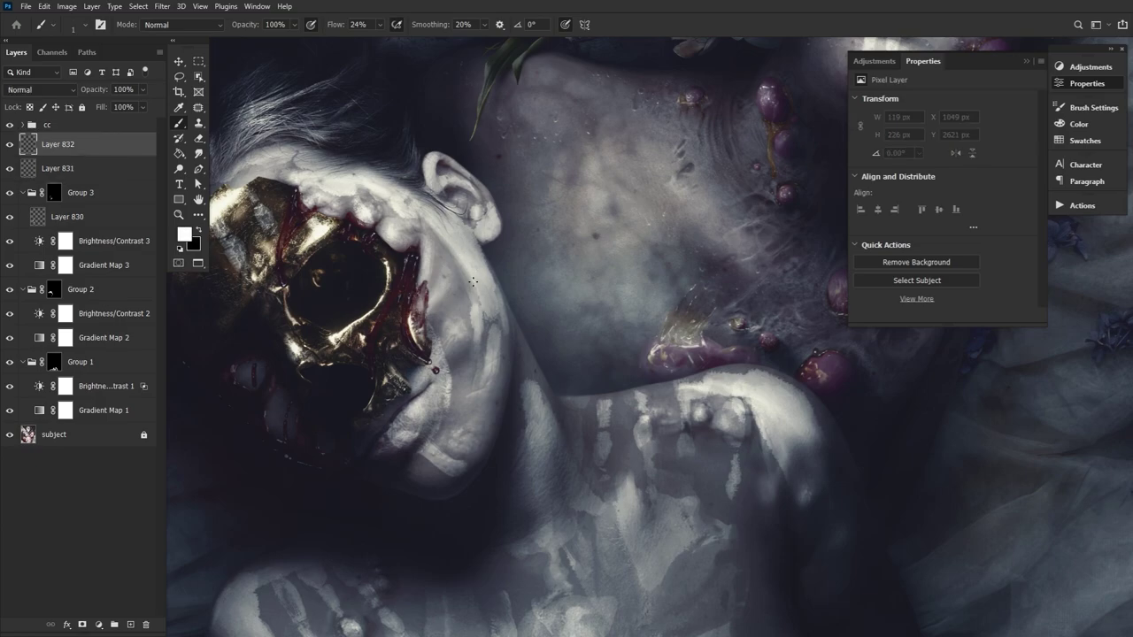
mouse_move(485, 297)
mouse_down()
mouse_move(491, 313)
mouse_move(479, 274)
mouse_up()
drag(332, 25, 346, 24)
drag(482, 279, 456, 246)
click(458, 249)
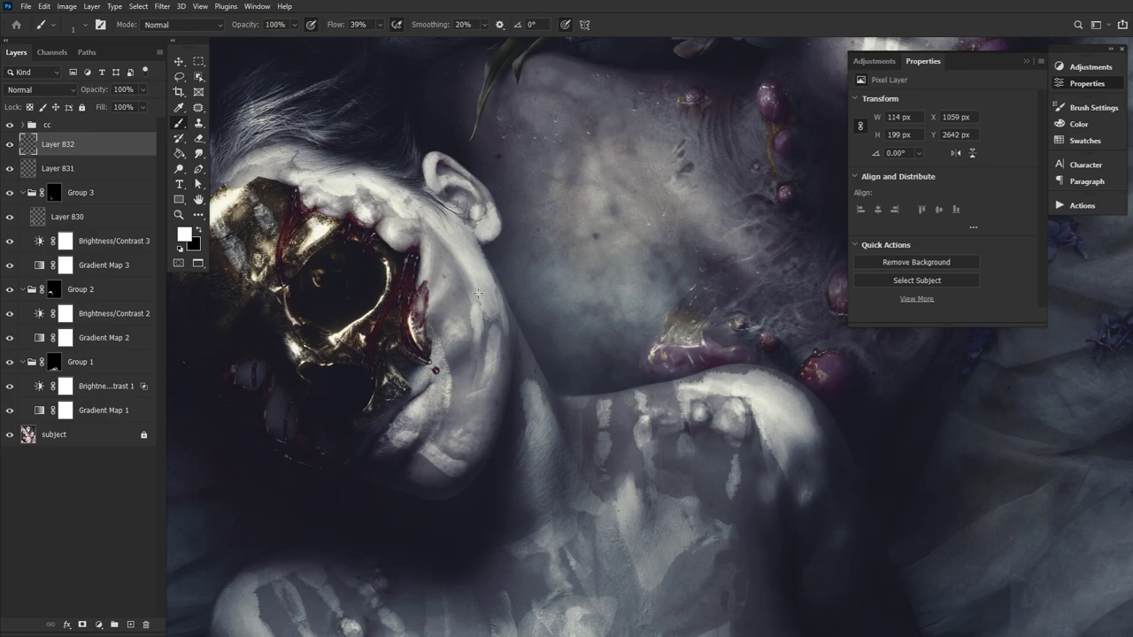
click(437, 227)
click(476, 311)
Add more fine black strokes beside the ear and along the jaw on the Soft Light layer.
key(x)
click(104, 166)
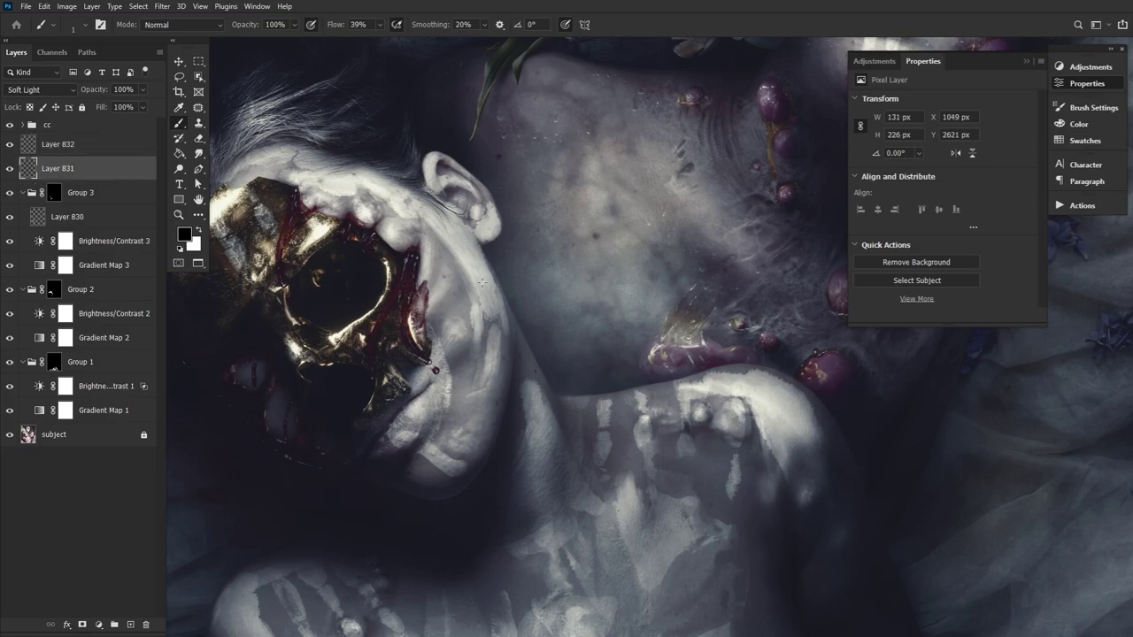
click(472, 249)
click(496, 297)
Enlarge the brush to 9 px, set its flow to 26%, and paint broader black strokes below the ear on the Soft Light layer.
key(x)
key(shift+0)
key(bracketright)
key(bracketright)
key(bracketright)
key(bracketright)
key(bracketright)
key(bracketright)
key(bracketright)
key(bracketright)
key(bracketright)
key(bracketright)
key(shift+4)
key(shift+5)
key(shift+2)
key(shift+6)
key(x)
key(x)
key(bracketleft)
key(bracketleft)
key(x)
mouse_move(479, 289)
mouse_down()
mouse_move(430, 215)
mouse_move(462, 240)
mouse_up()
Paint additional white strokes across the side of the face on the top Normal layer with the 9 px brush.
key(x)
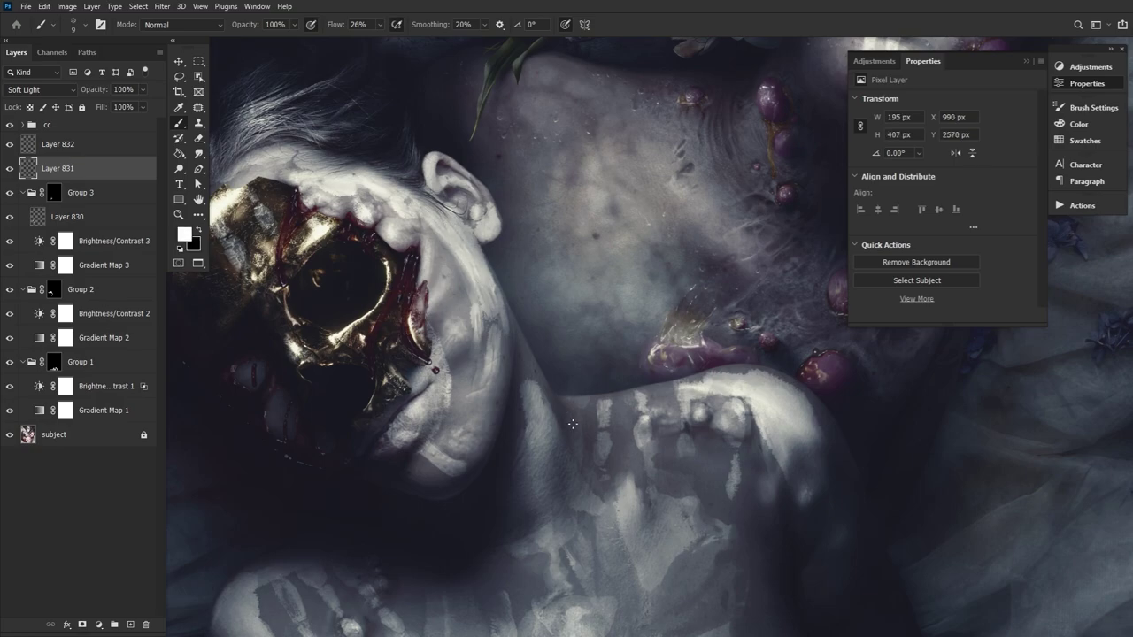
key(x)
key(x)
key(alt+bracketright)
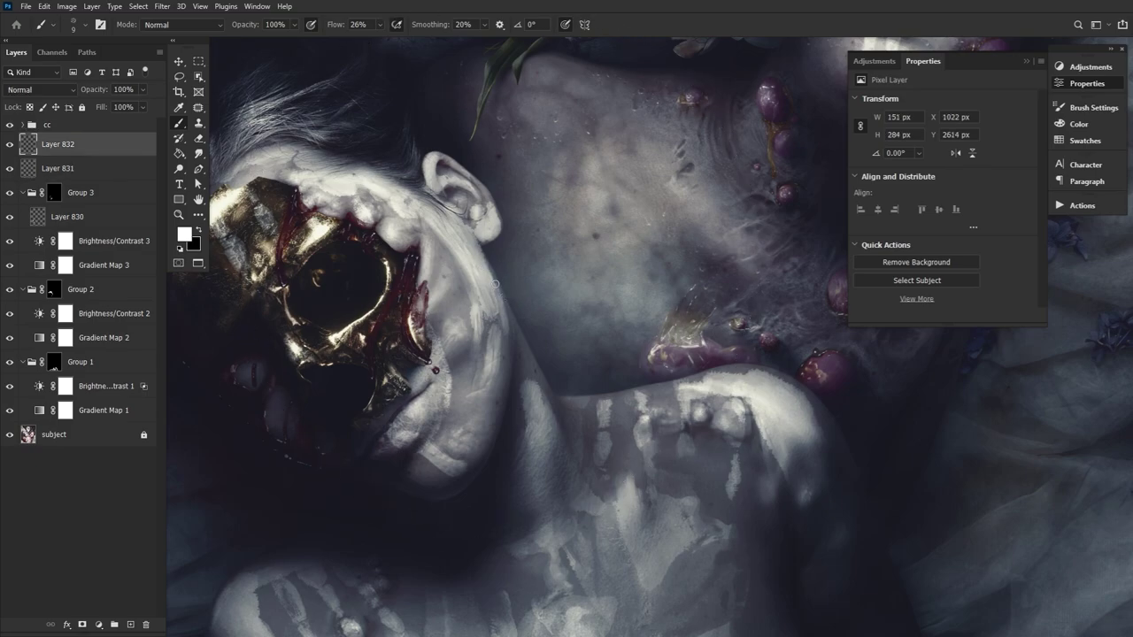
click(527, 227)
click(527, 228)
click(527, 228)
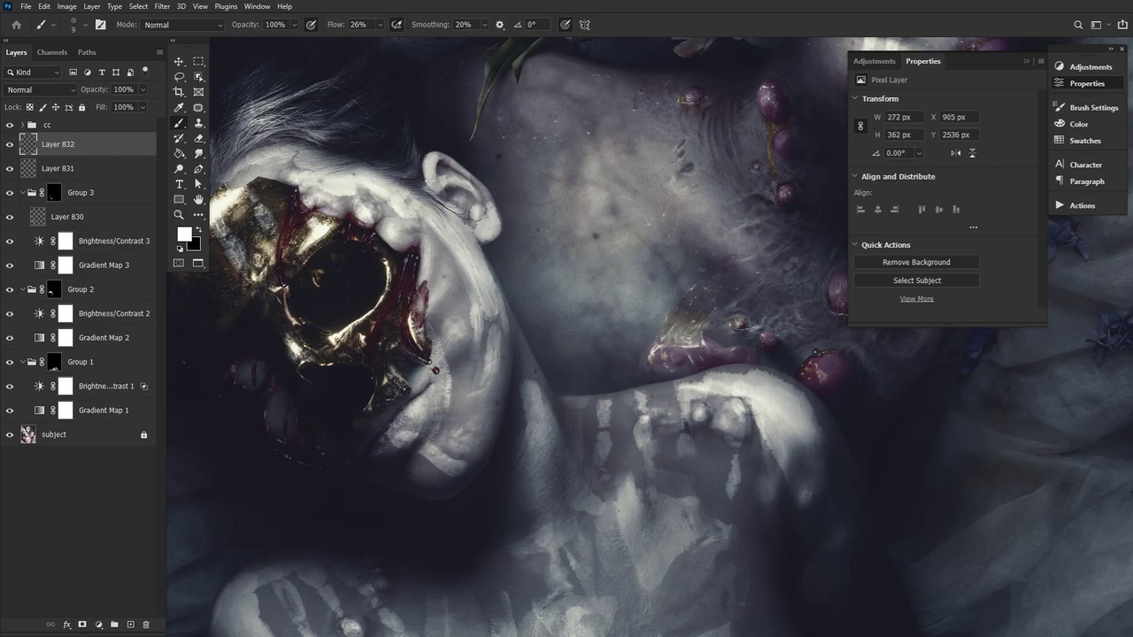